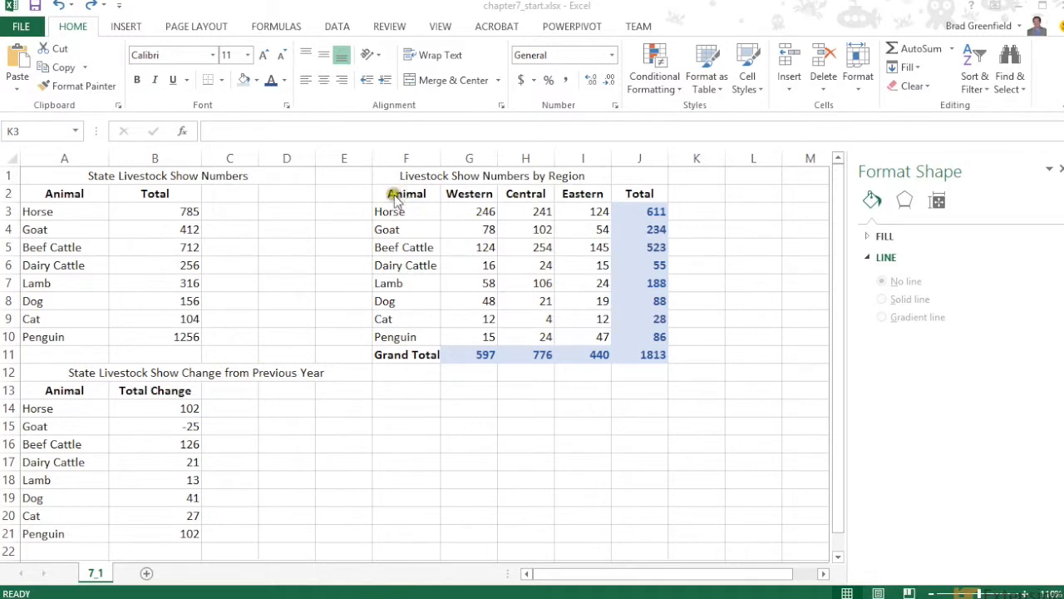
Try a clustered column chart of the regional livestock numbers in F2:I10 and undo it.
drag(400, 192, 582, 339)
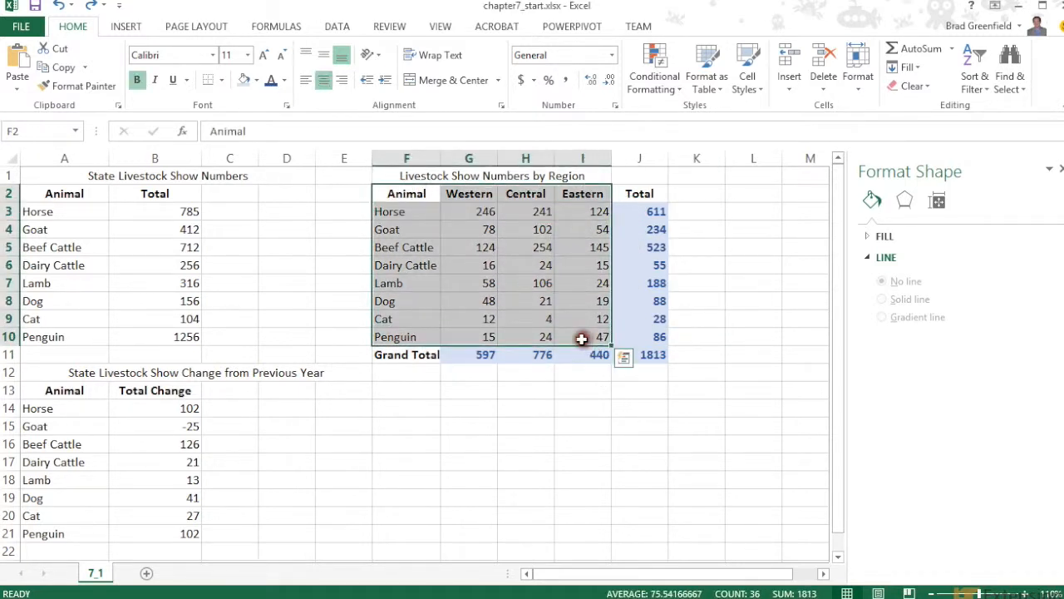
click(624, 356)
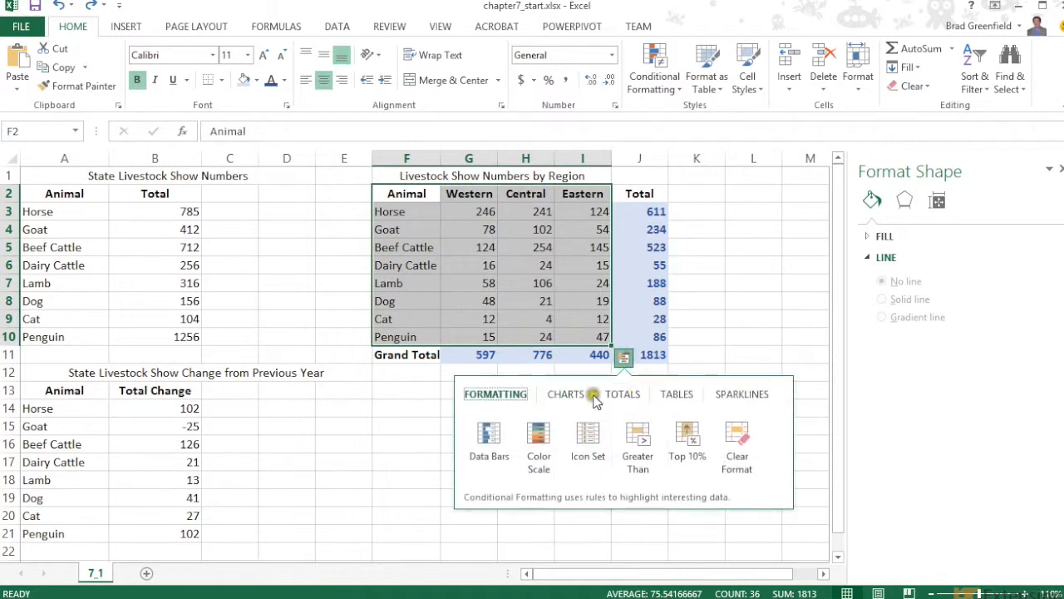
click(570, 392)
click(493, 446)
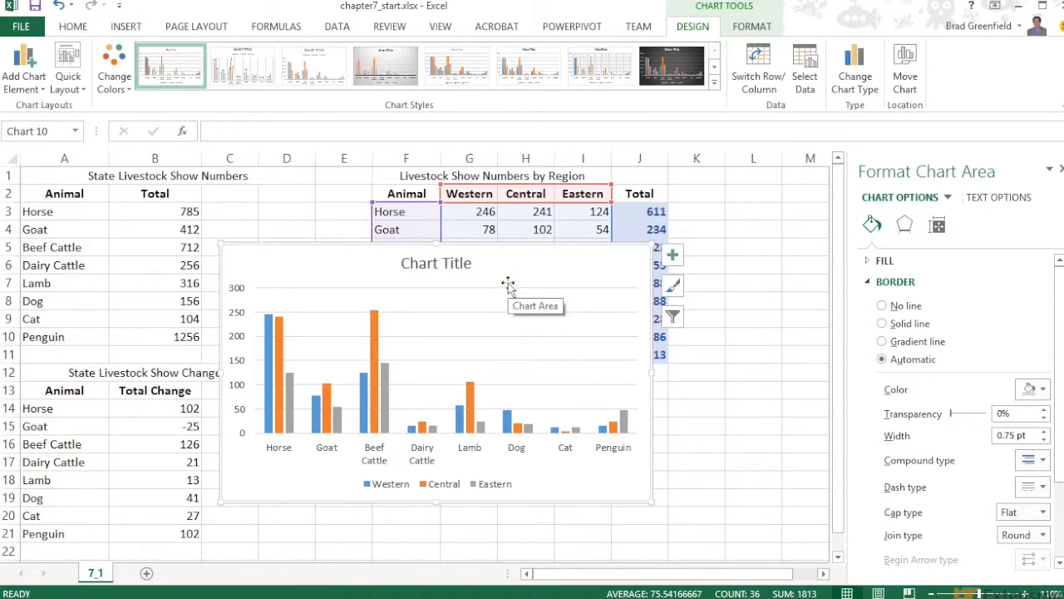
key(ctrl+z)
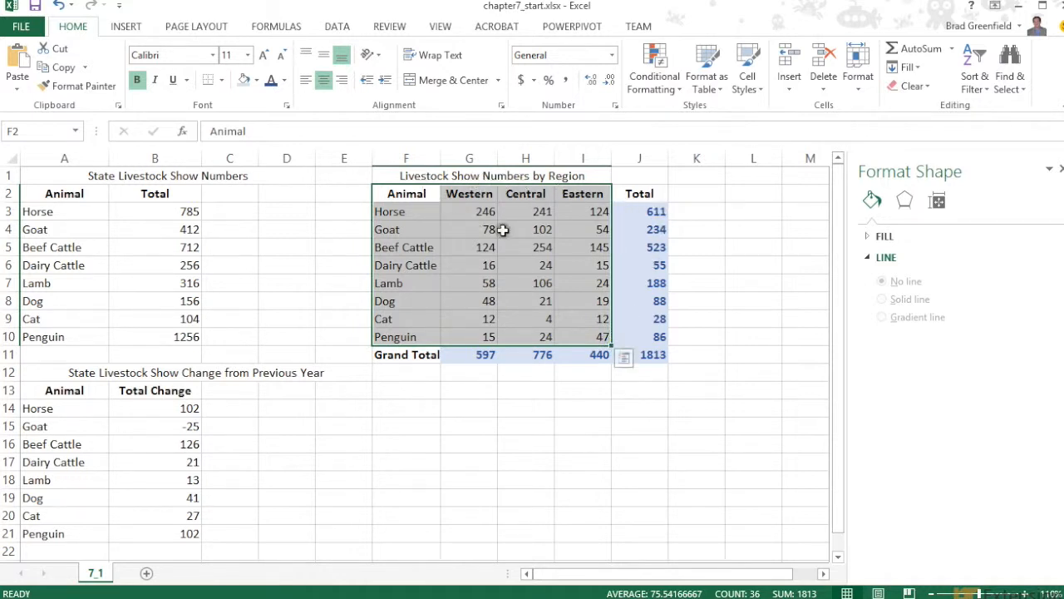
Insert a blank column before the Total column of the regional livestock table.
click(620, 375)
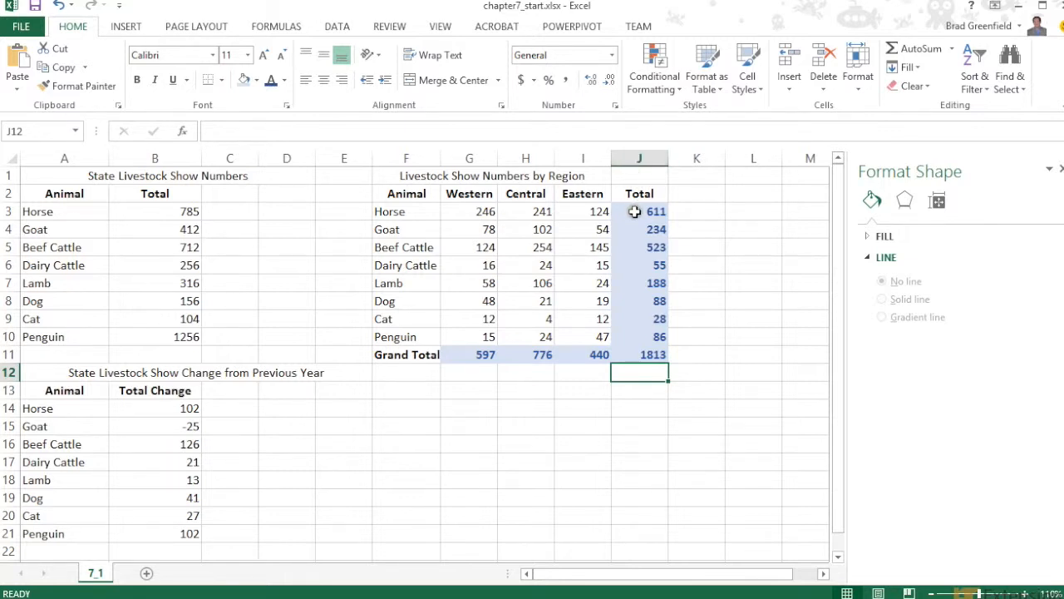
click(634, 158)
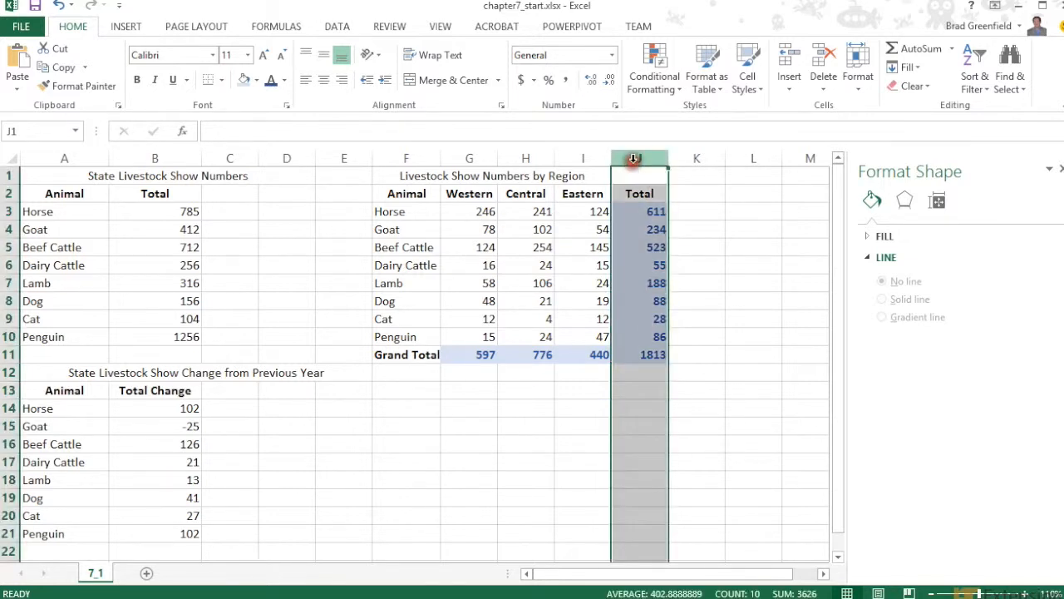
right_click(634, 158)
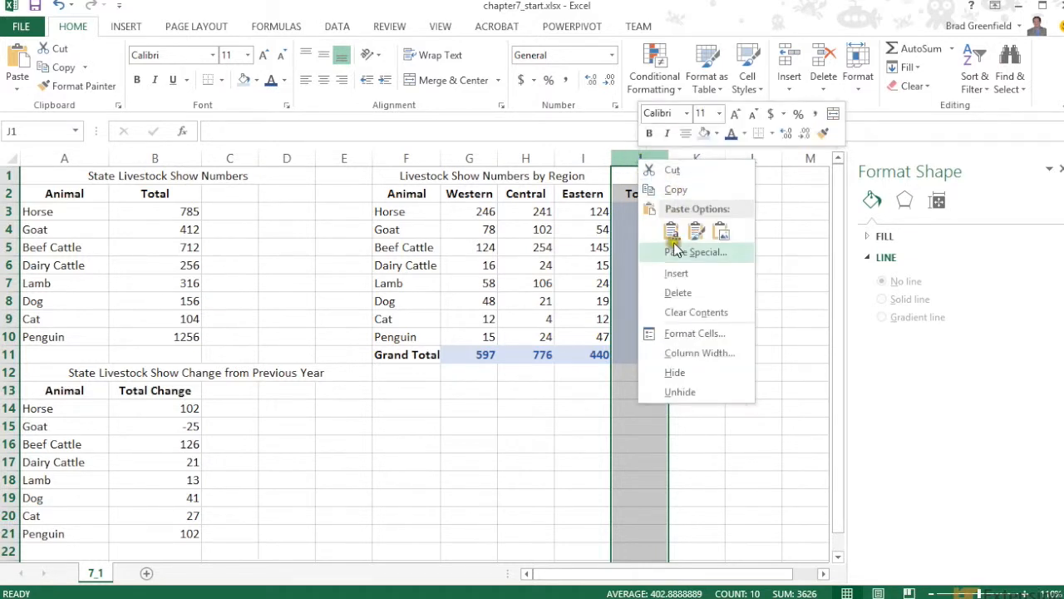
click(671, 273)
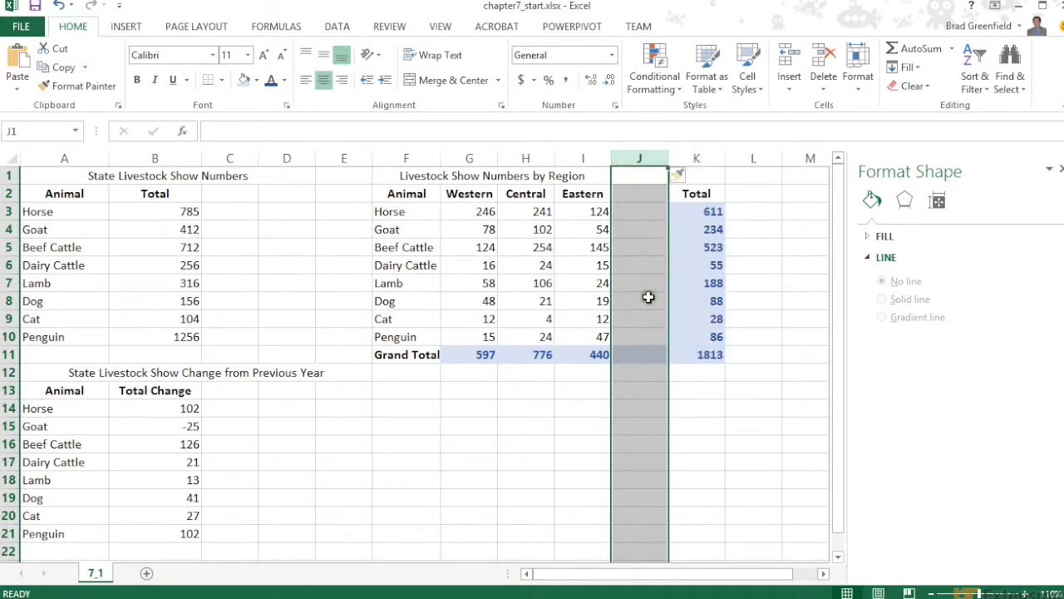
click(644, 299)
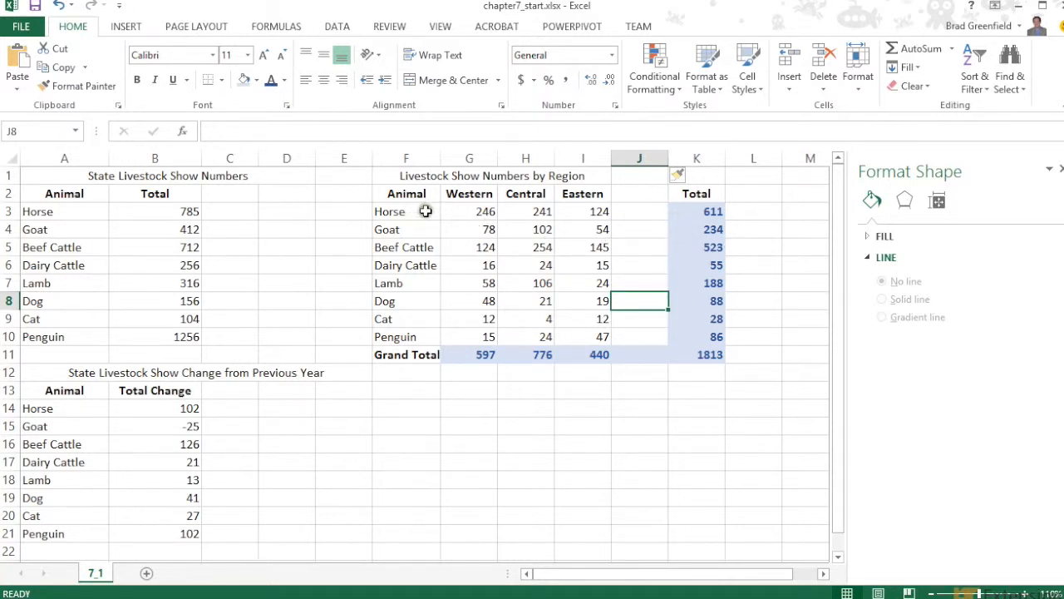
Add line sparklines for F2:I10 through Quick Analysis, and undo both the sparklines and the column insertion.
click(453, 211)
drag(414, 197, 575, 335)
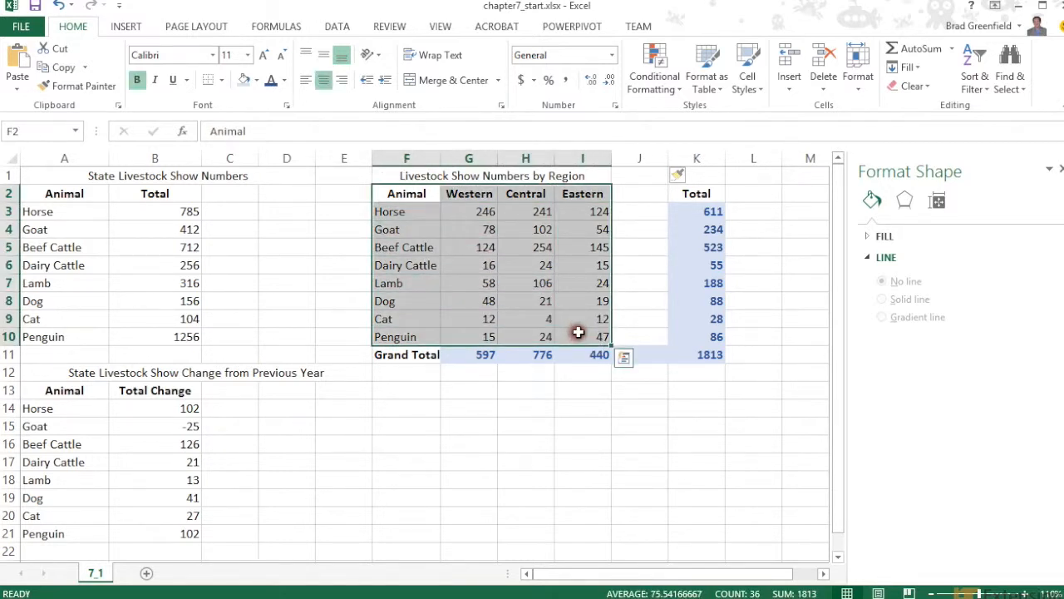
click(623, 357)
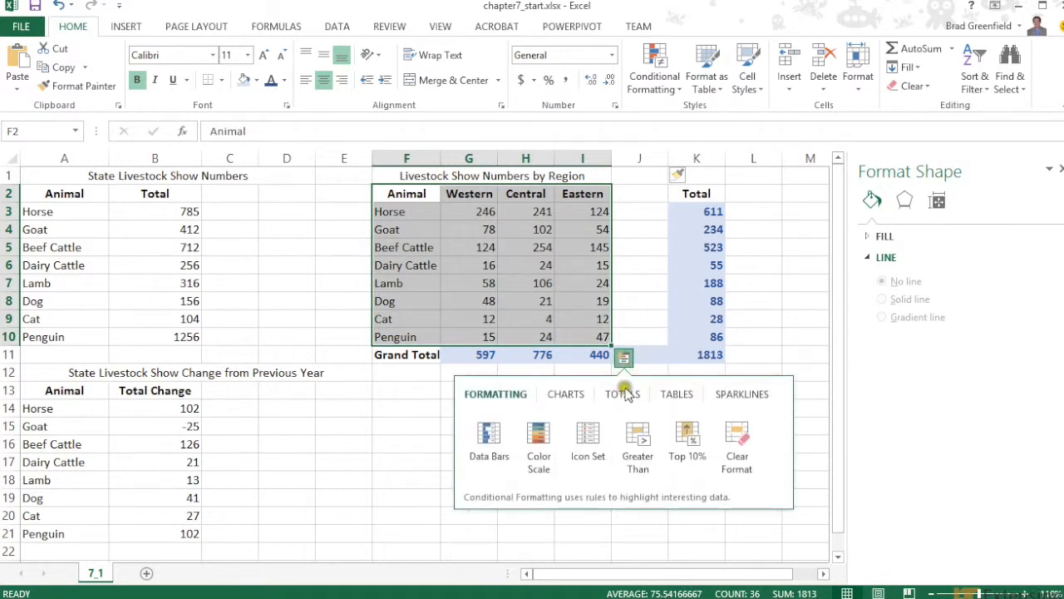
click(726, 394)
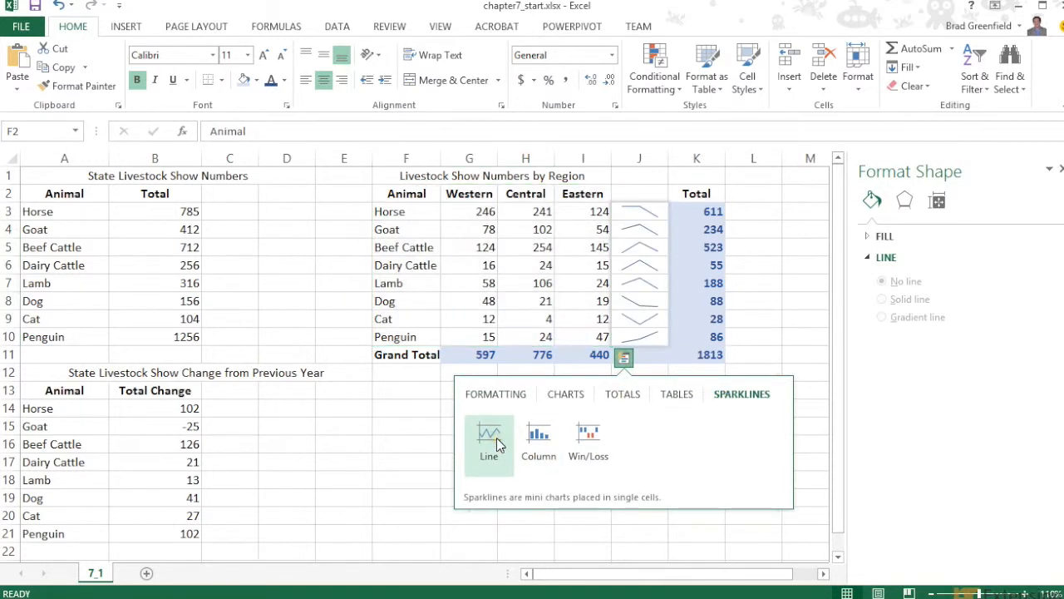
click(497, 437)
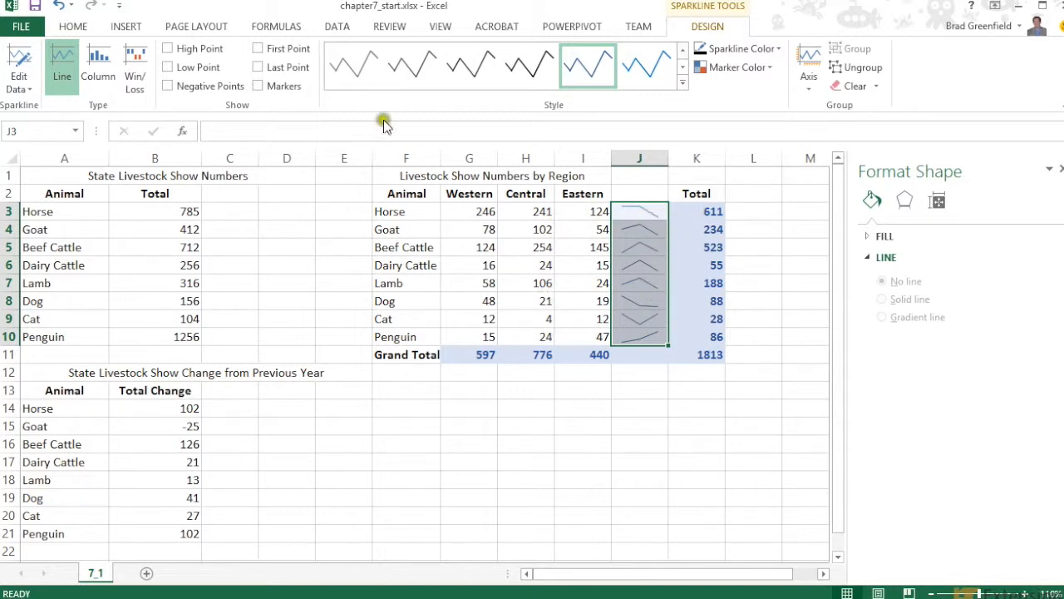
click(62, 7)
click(63, 7)
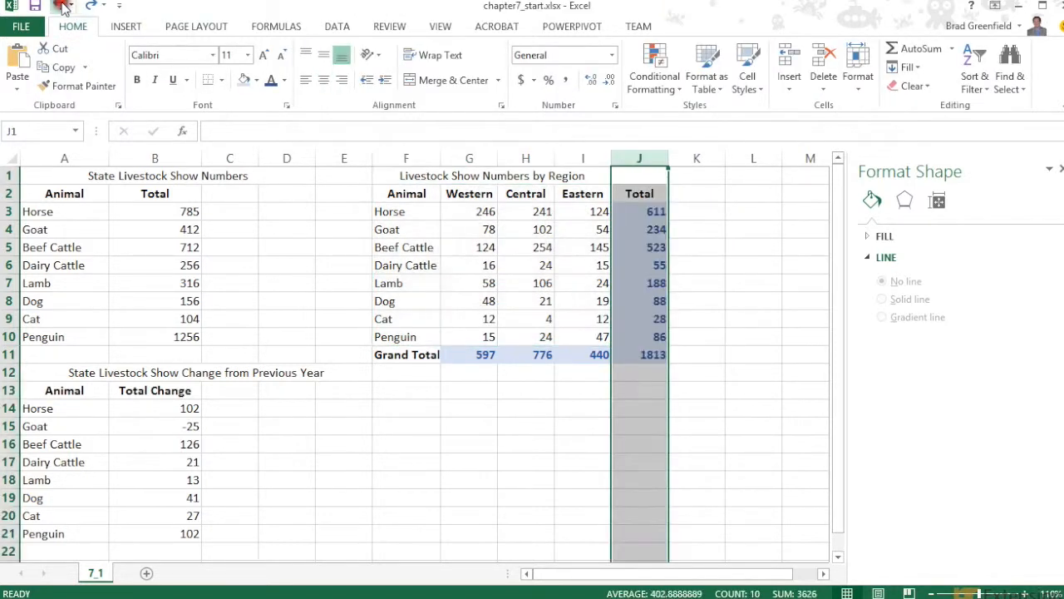
Try Quick Analysis line sparklines on F2:I10 without a blank column beside the data, and undo them.
drag(406, 196, 583, 336)
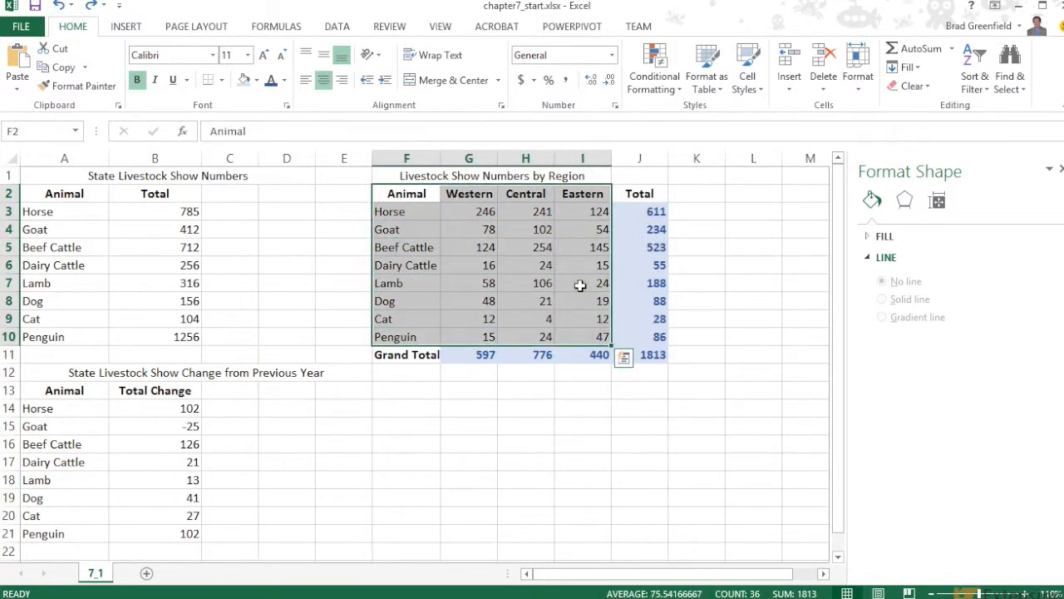
right_click(569, 285)
click(509, 374)
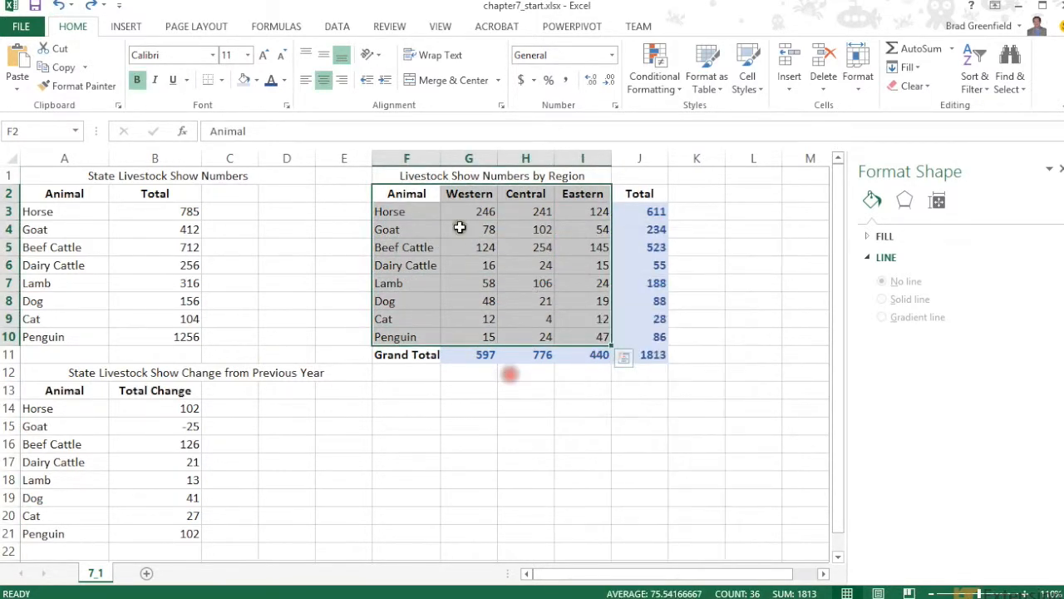
click(624, 356)
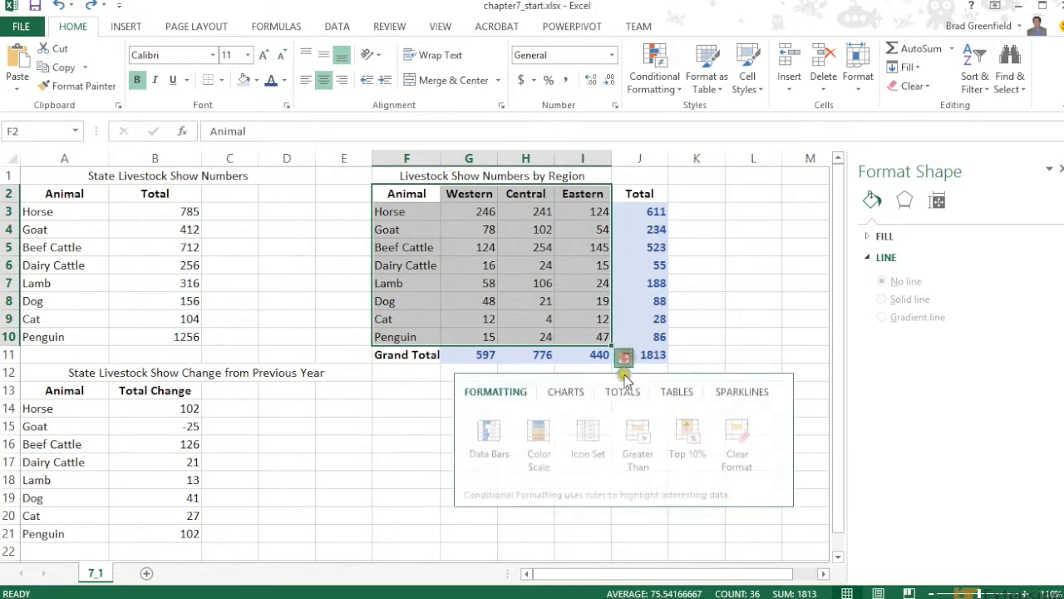
click(712, 399)
click(501, 431)
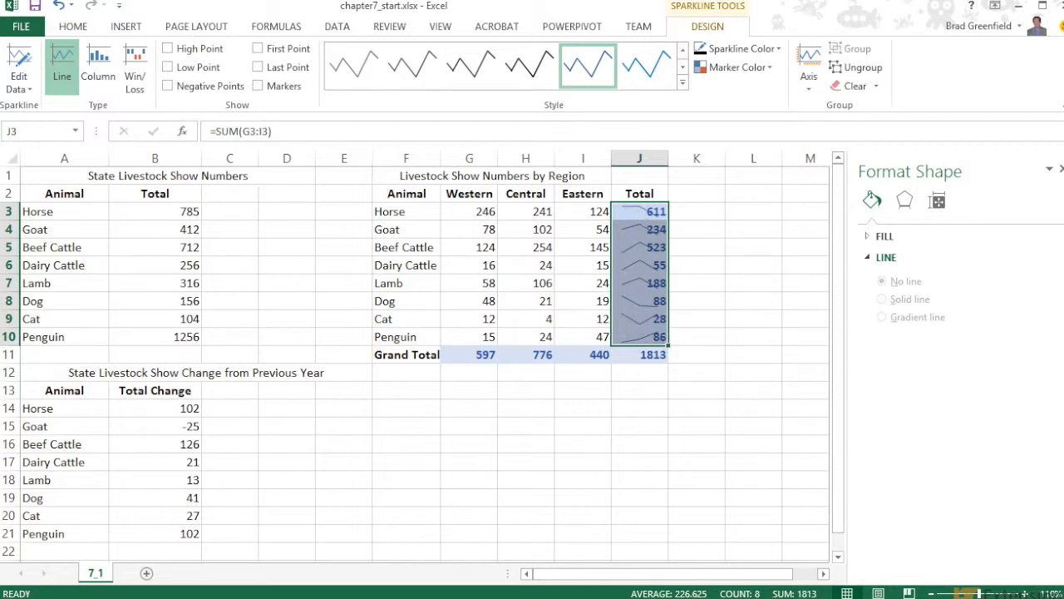
click(63, 11)
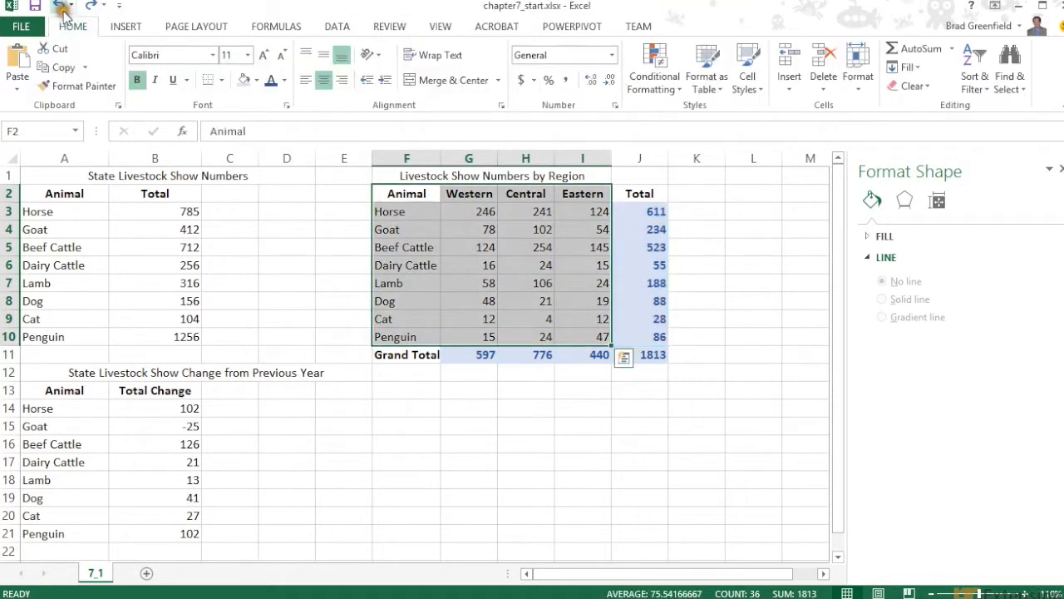
Start creating line sparklines with K3:K10 as the location range, keeping the regional table uncovered.
drag(703, 214, 694, 342)
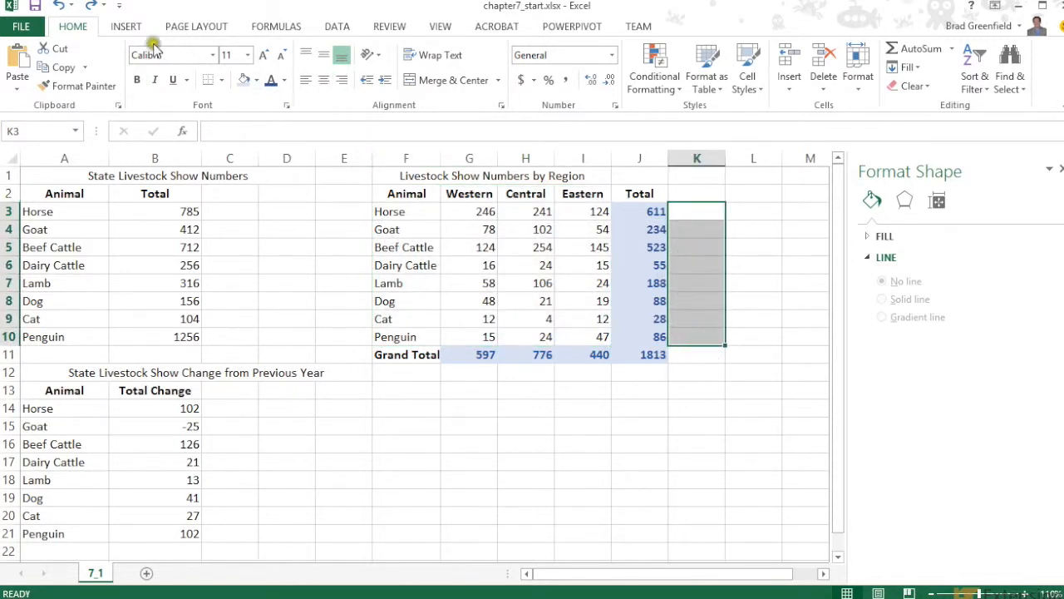
click(120, 28)
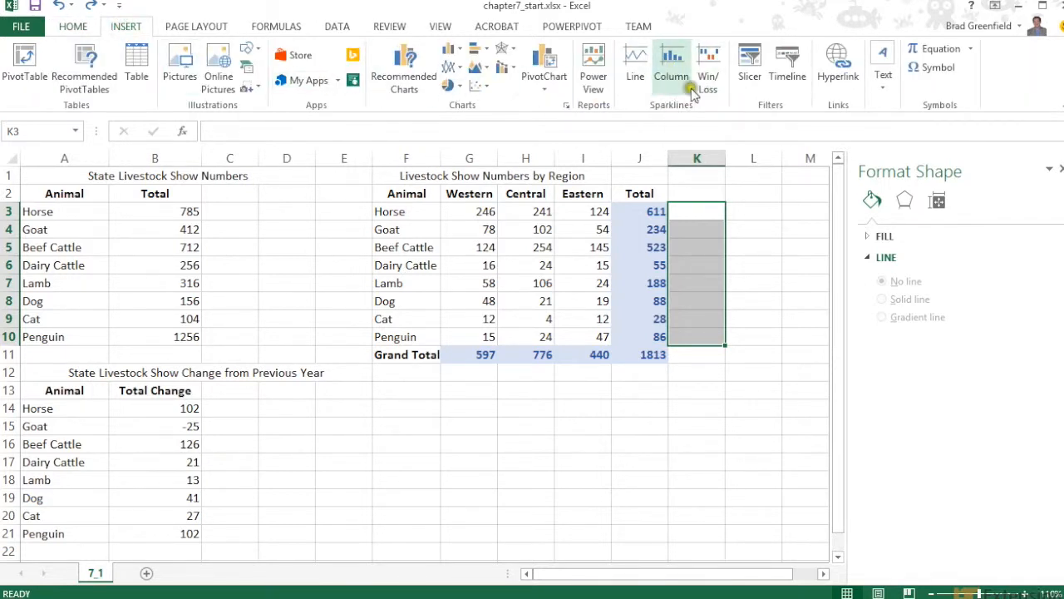
click(649, 77)
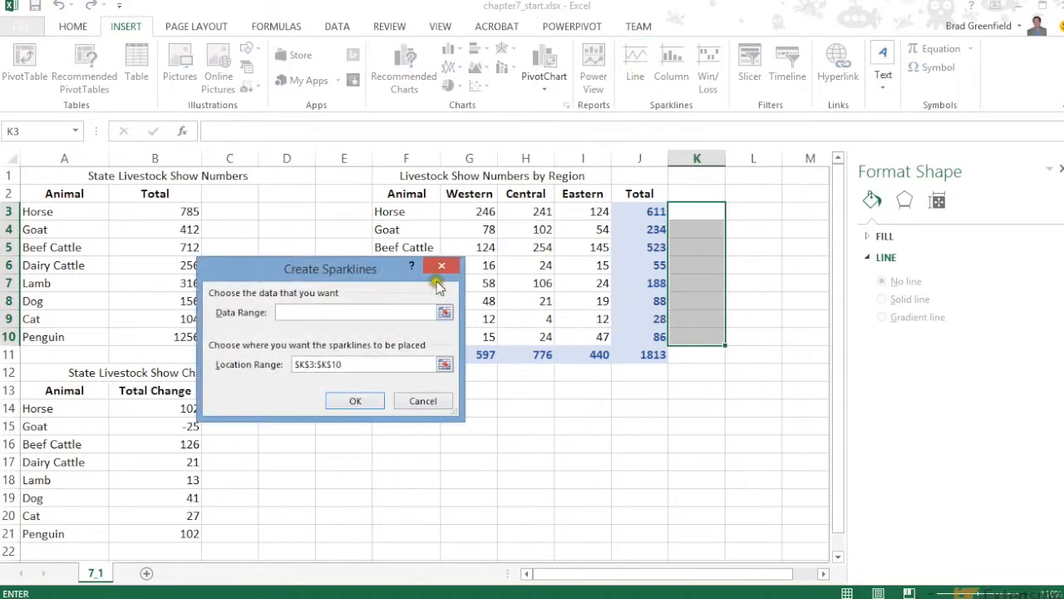
drag(369, 269, 182, 259)
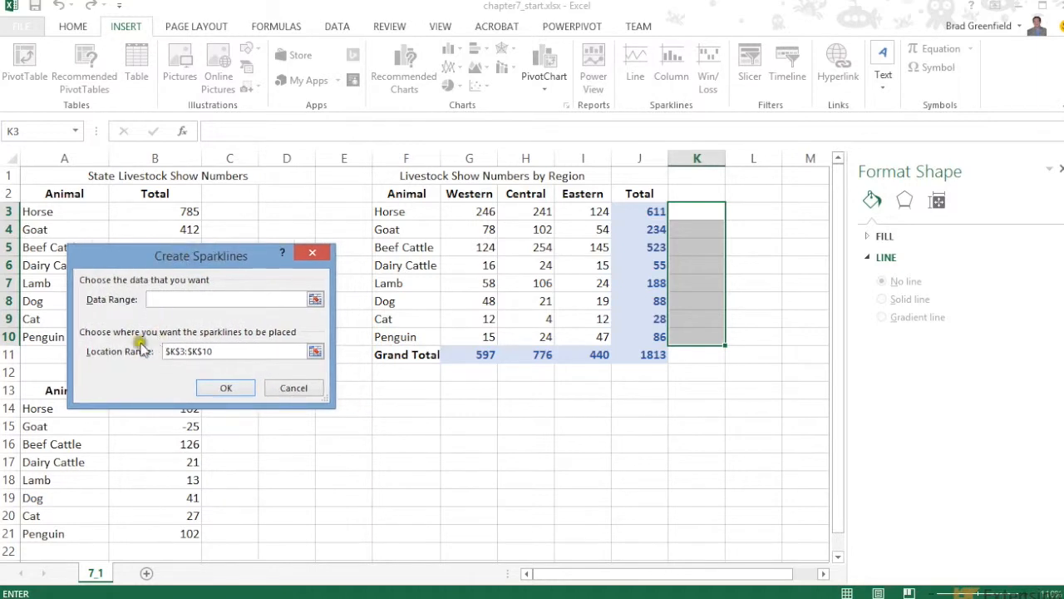
Try to create the sparklines using F2:I10, including the header row, as the data range.
click(315, 299)
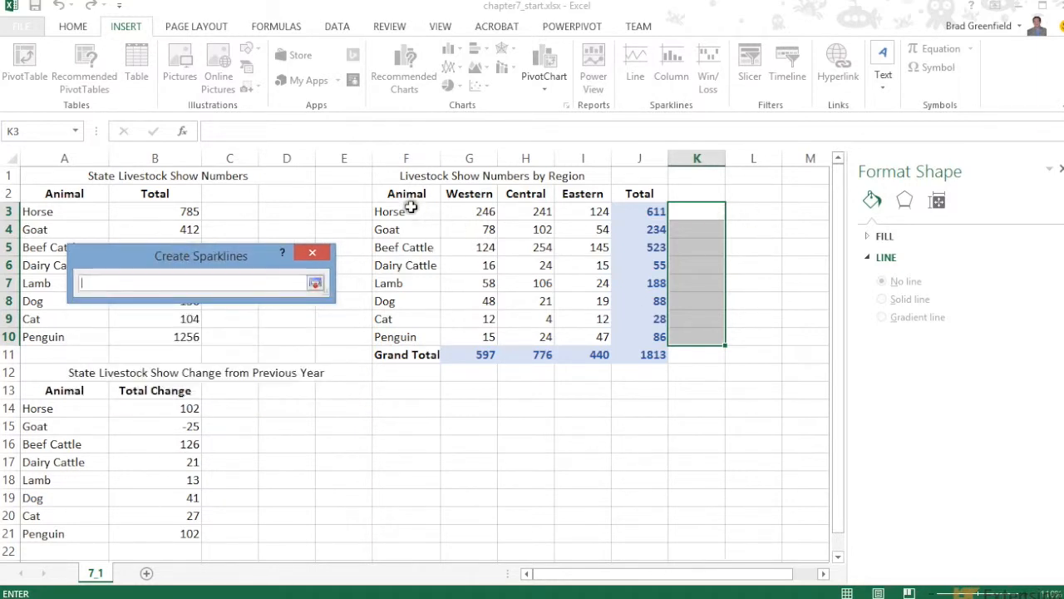
drag(397, 196, 607, 332)
click(316, 285)
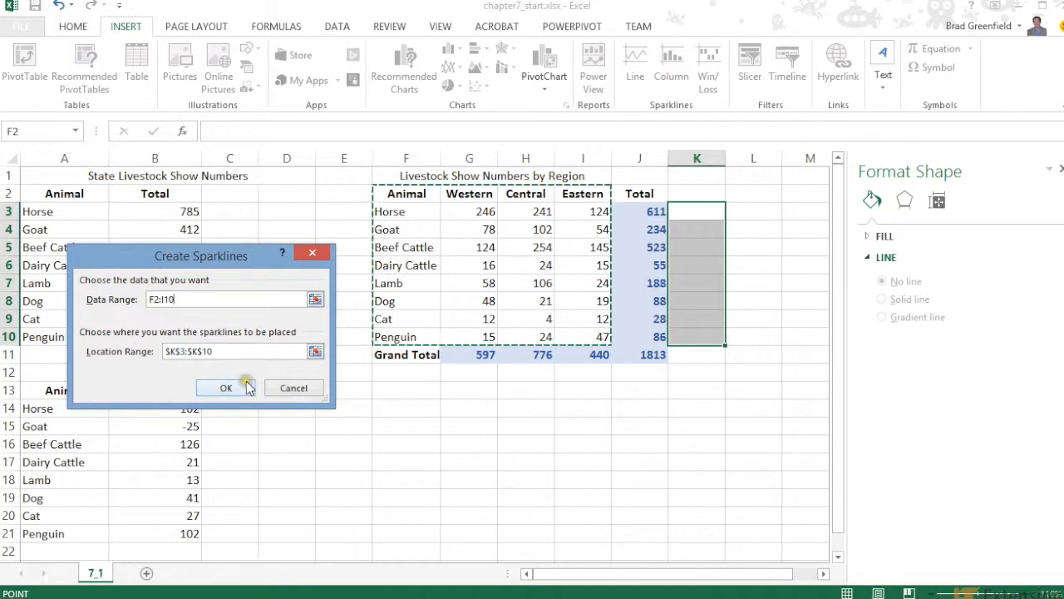
click(248, 385)
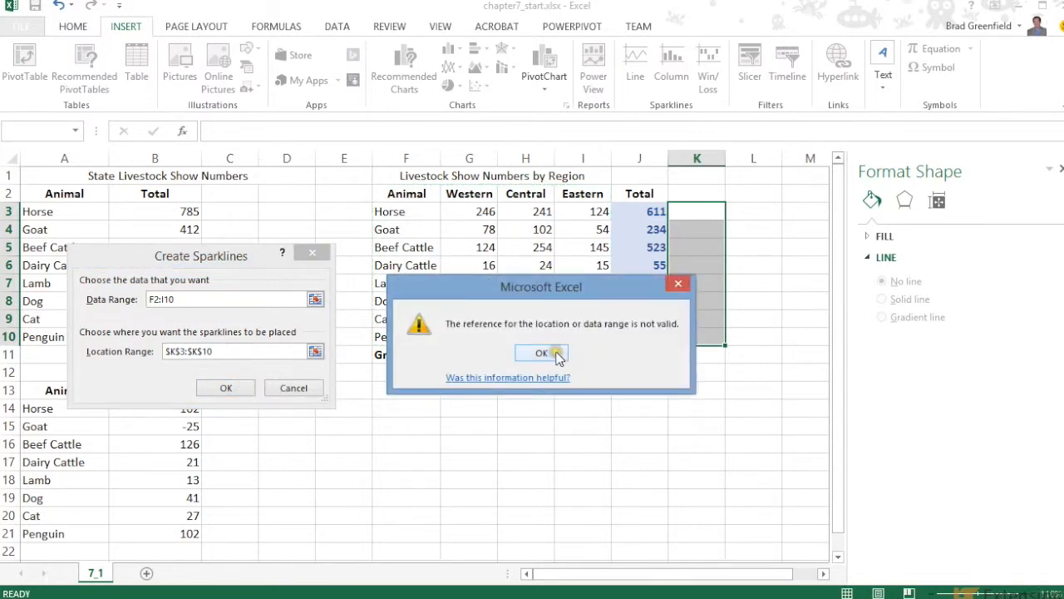
click(553, 353)
Set the sparkline data range to F3:I10 and create the line sparklines in K3:K10.
click(315, 298)
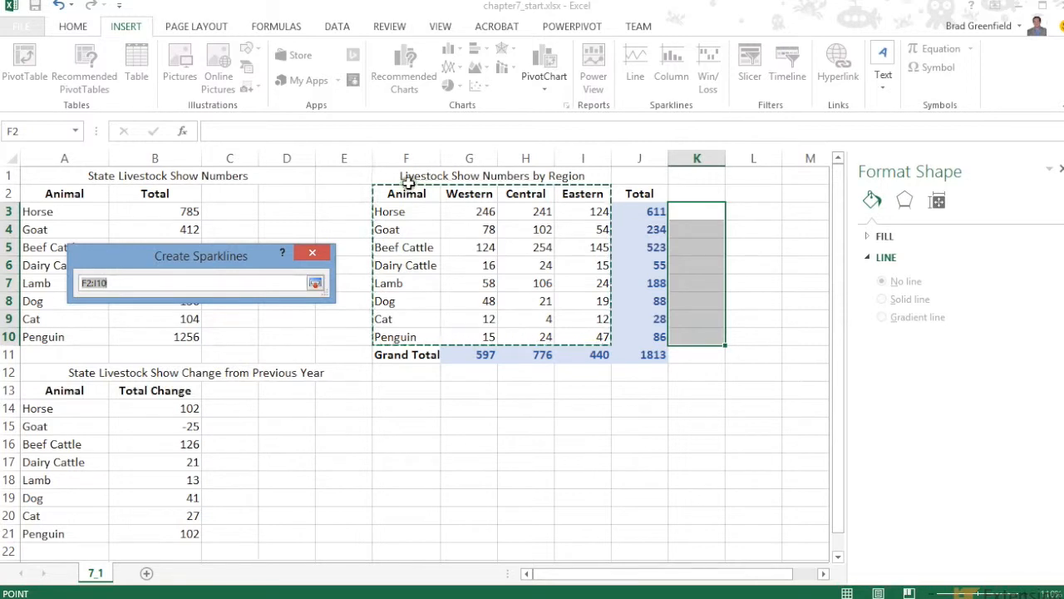
drag(380, 214, 566, 333)
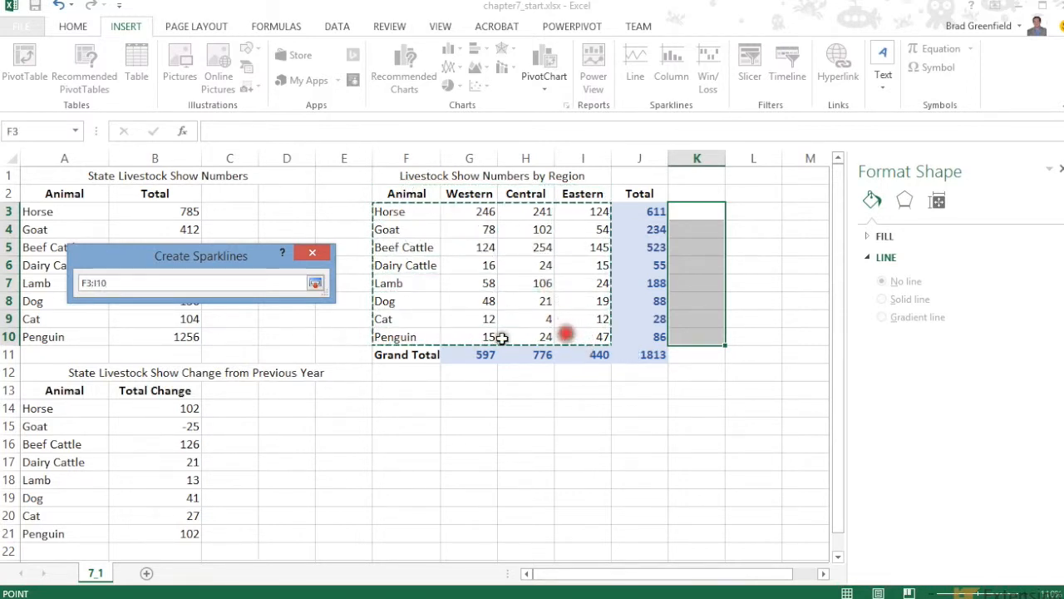
click(315, 284)
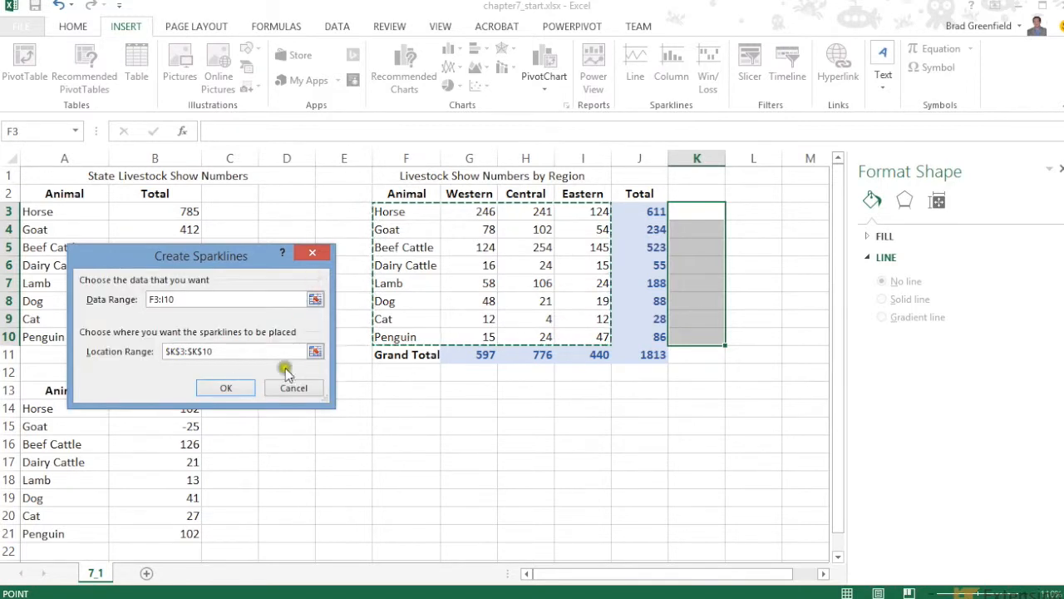
click(238, 388)
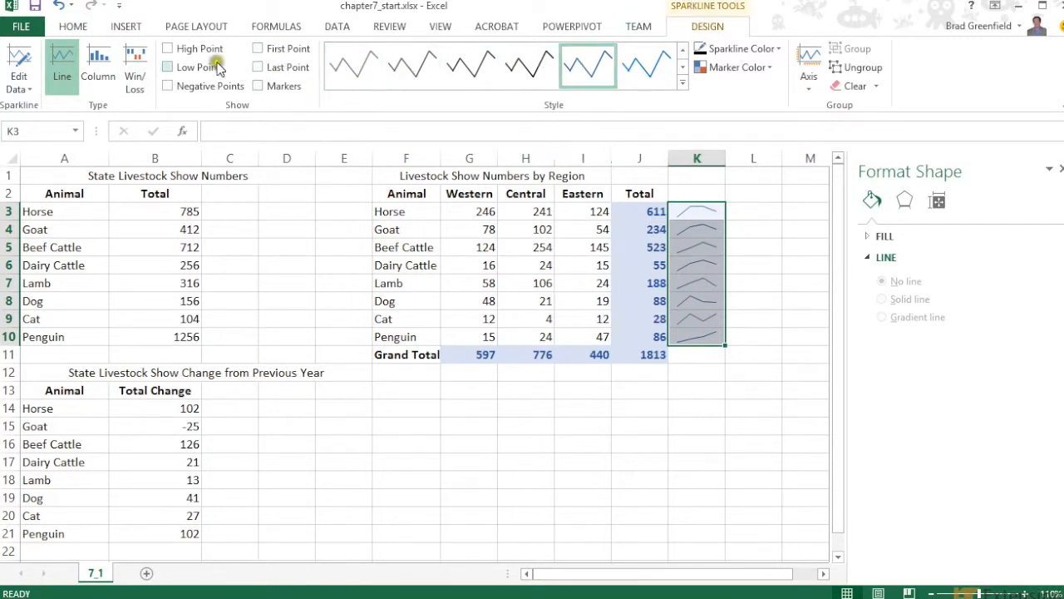
Highlight the high, low and negative points on the K3:K10 sparklines.
click(167, 50)
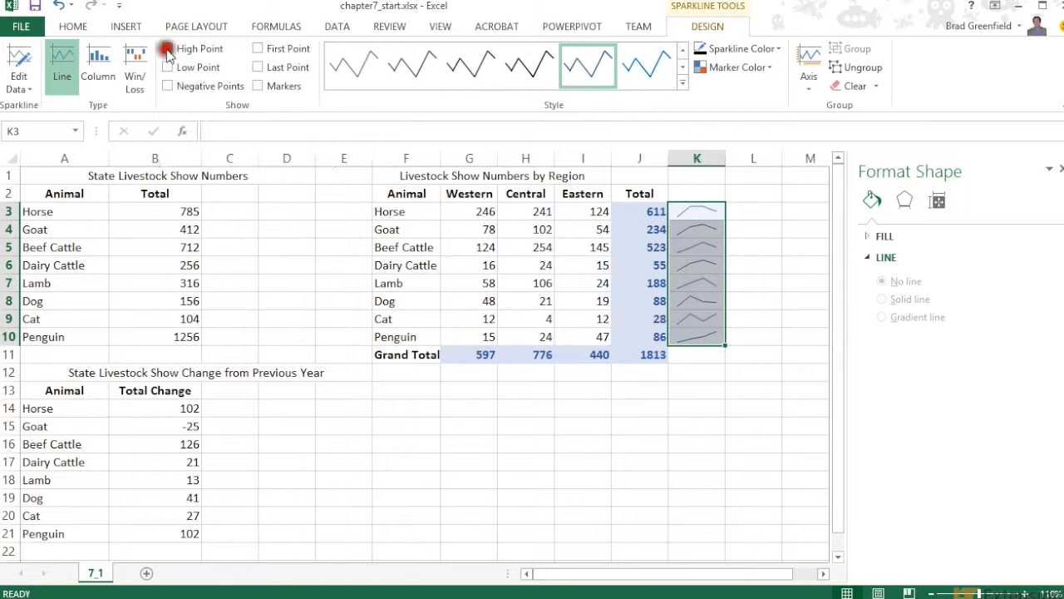
click(170, 67)
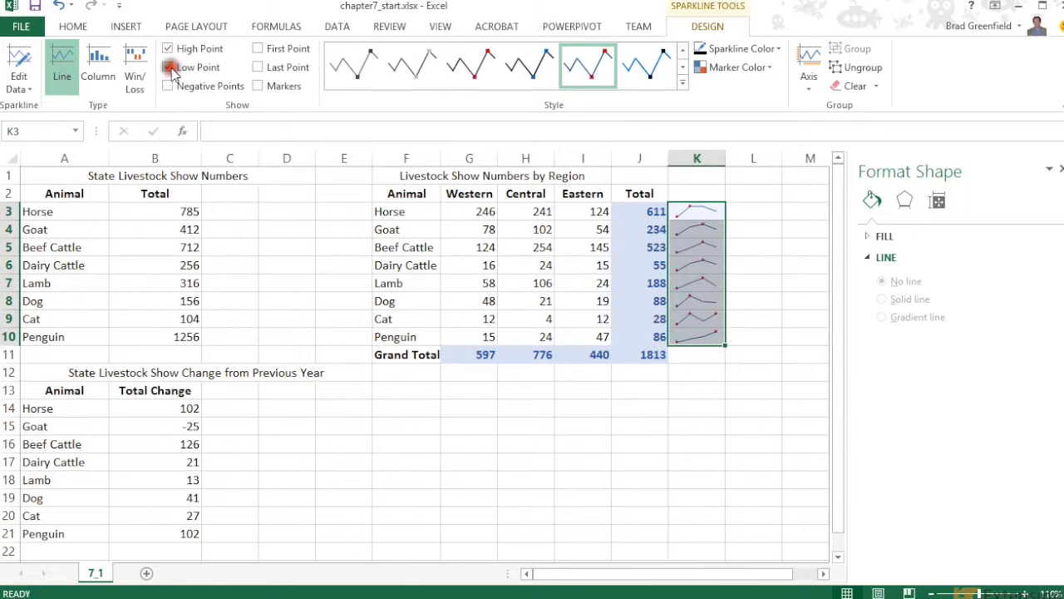
click(168, 86)
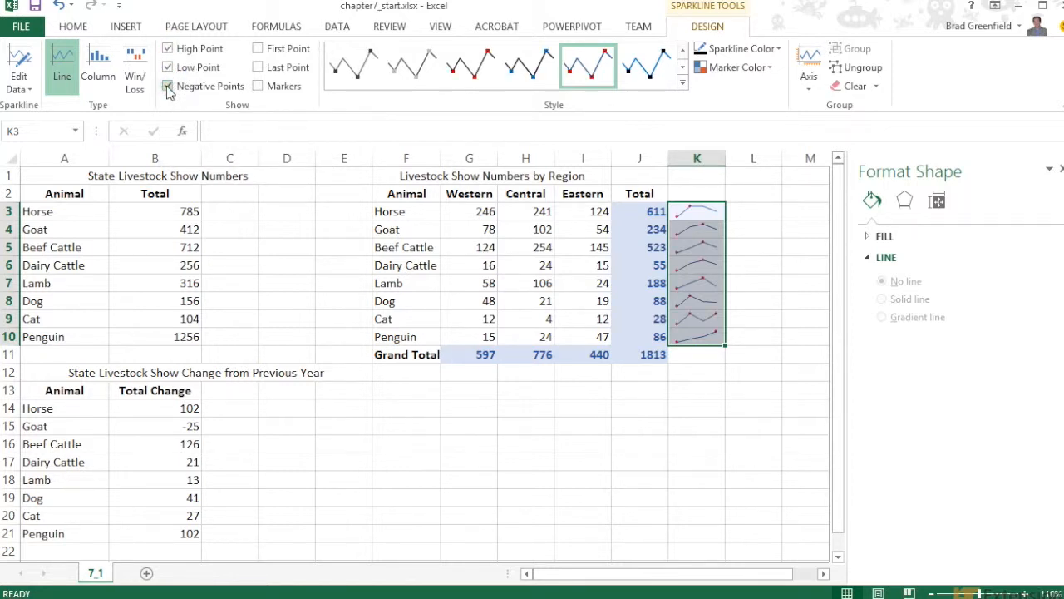
Show the first point, last point and markers on the sparklines, with high, low and negative point highlights turned off.
click(258, 50)
click(258, 50)
click(259, 69)
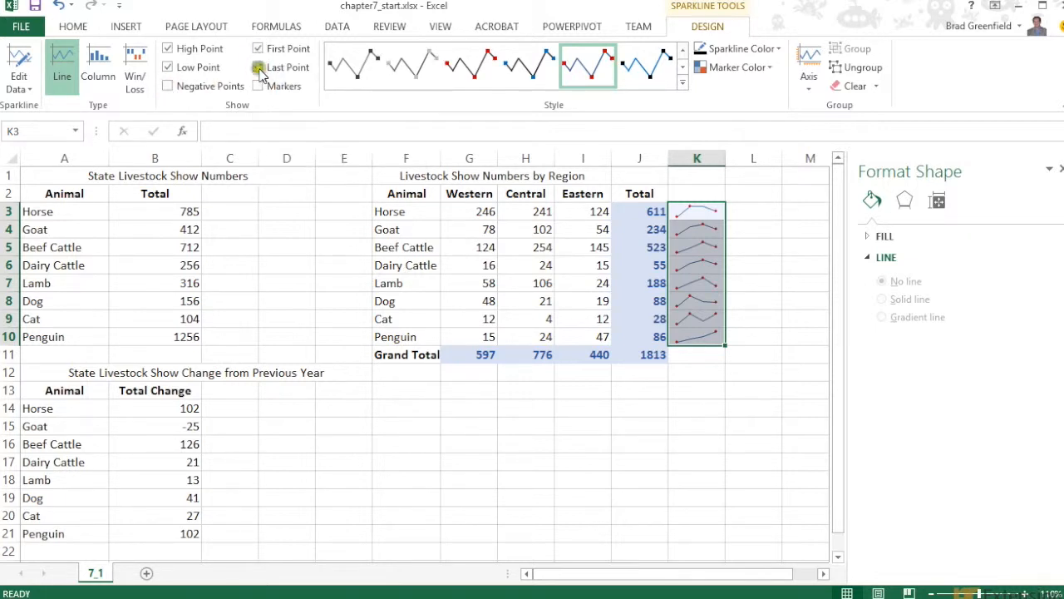
click(259, 86)
click(167, 67)
click(167, 50)
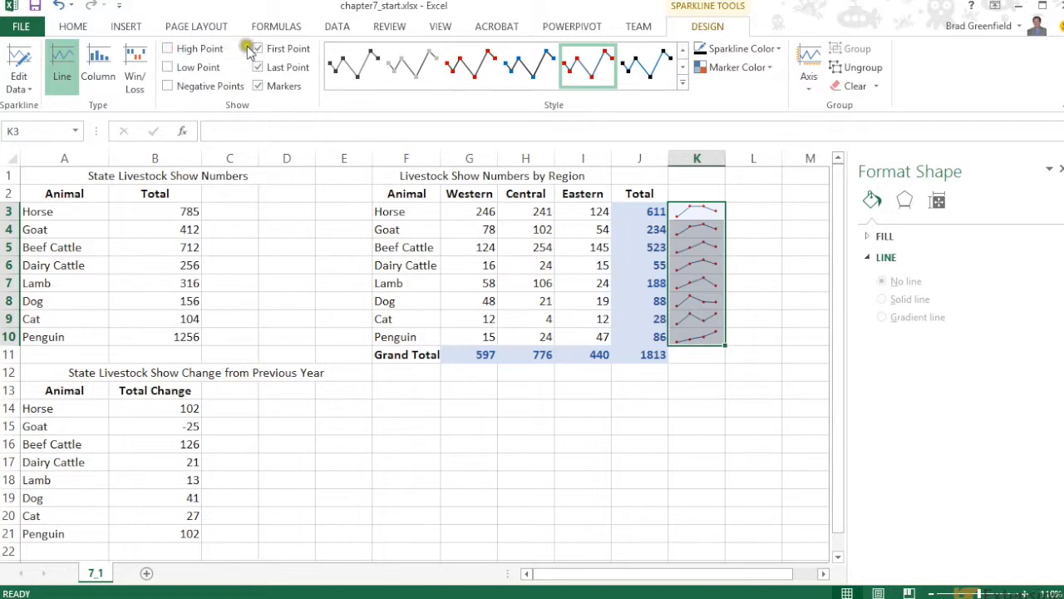
Turn off the first point, last point and markers on the K3:K10 sparklines.
click(258, 49)
click(259, 67)
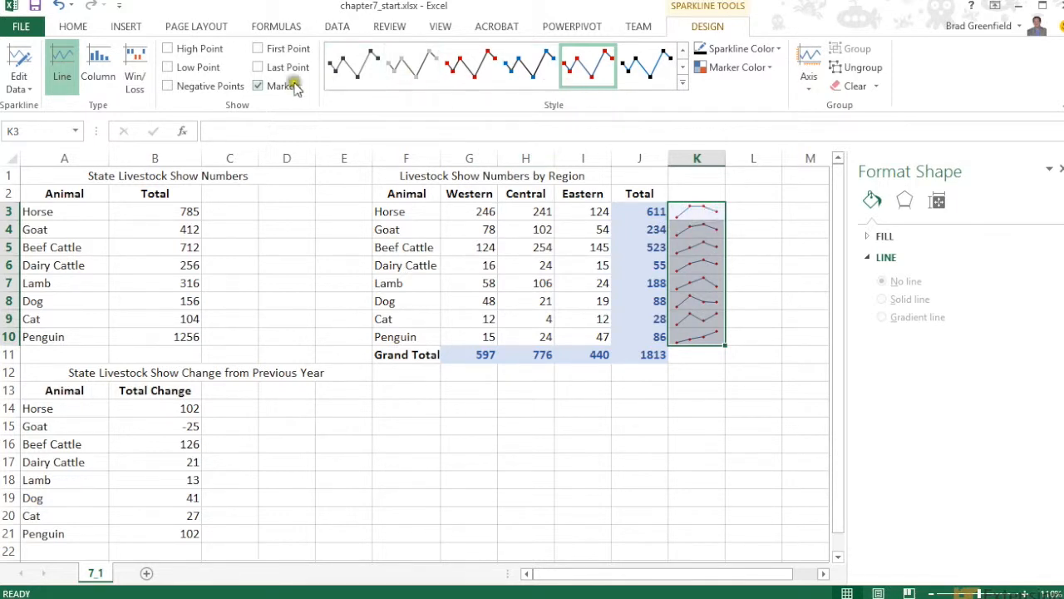
click(265, 88)
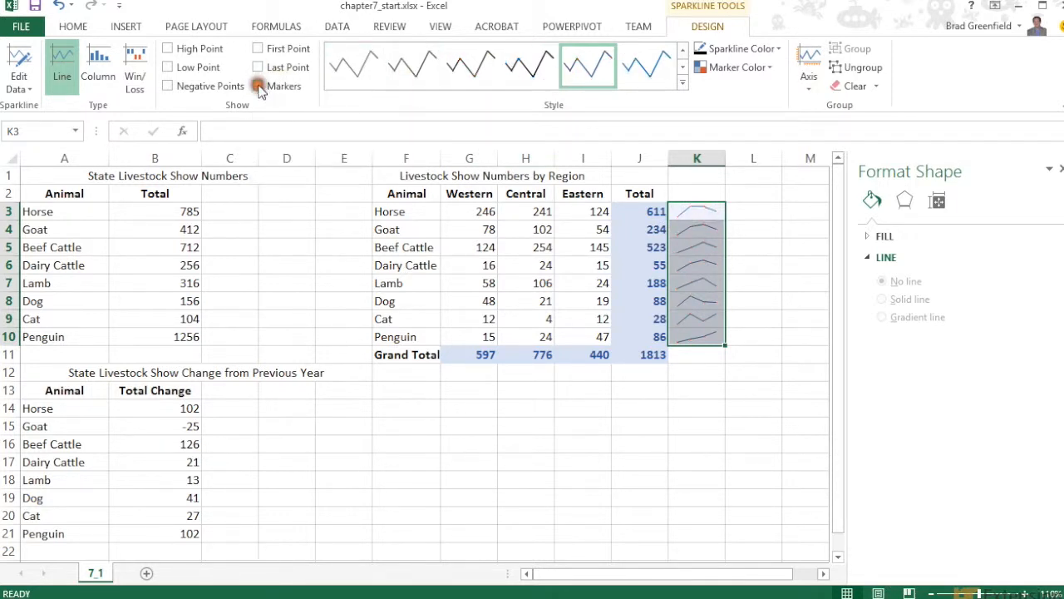
Try a gold style and a dark blue style on the K3:K10 sparklines.
click(682, 83)
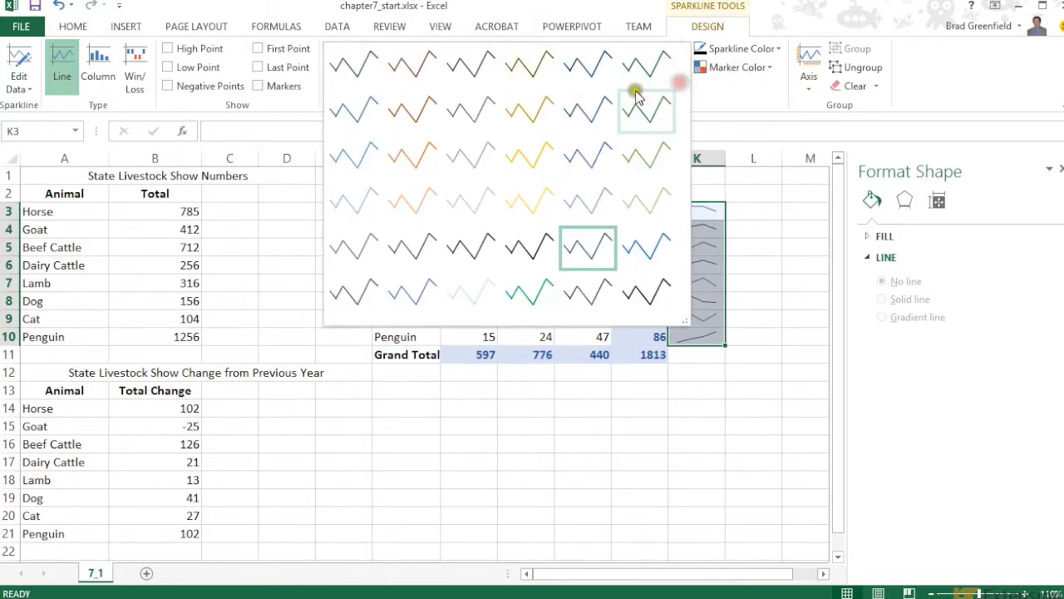
click(532, 162)
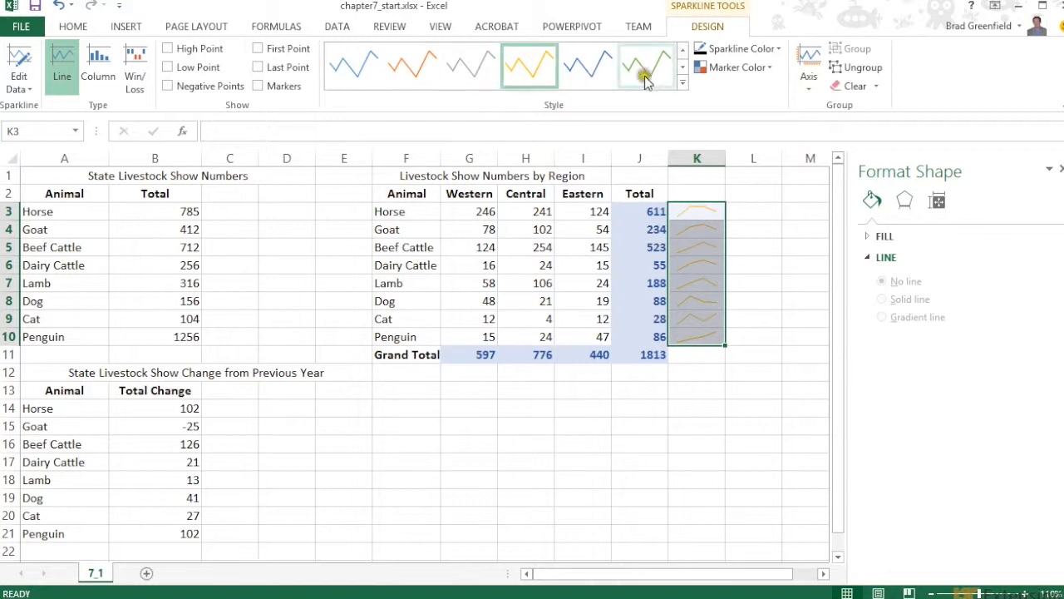
click(685, 83)
click(359, 66)
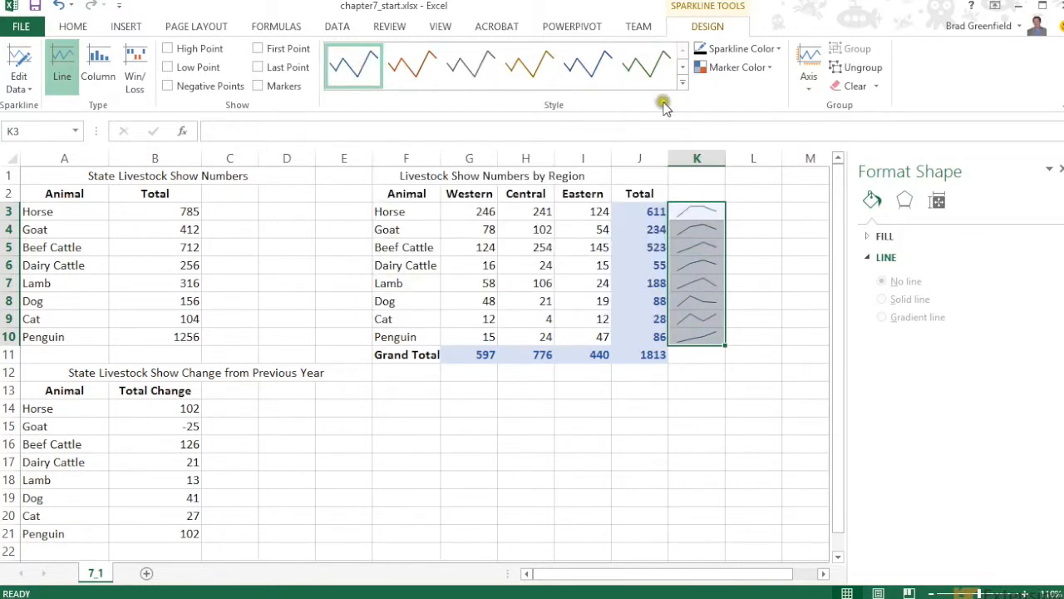
Set the colour of the K3:K10 sparklines to the standard dark red.
click(775, 50)
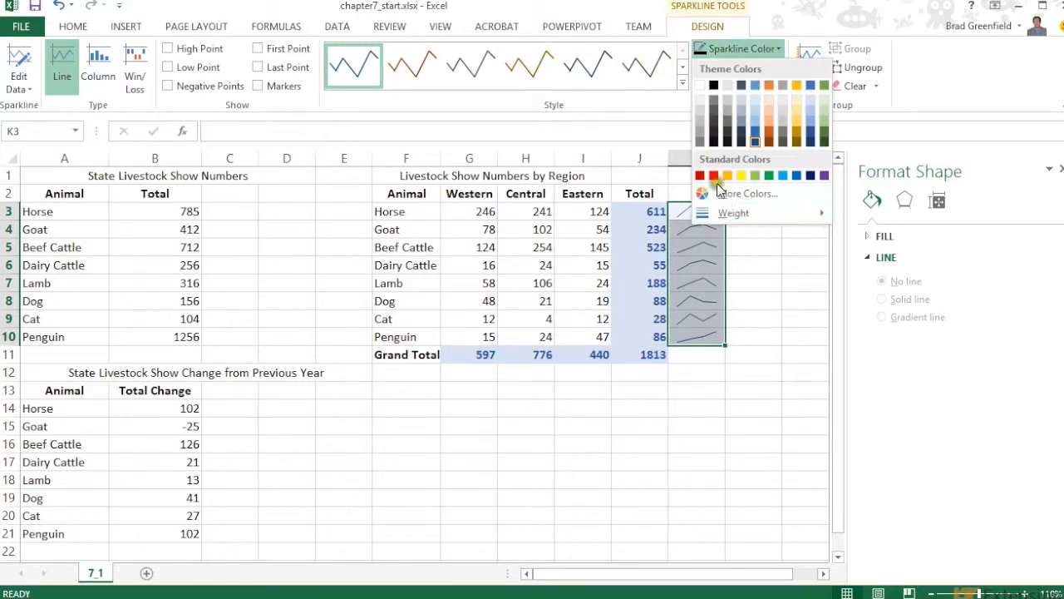
click(700, 177)
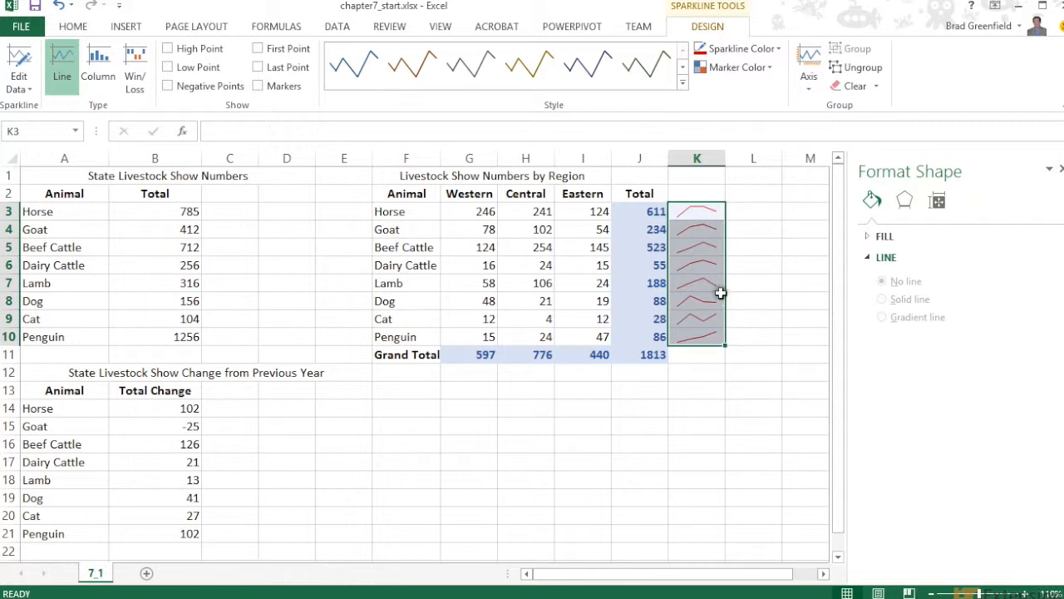
Set the line weight of the K3:K10 sparklines to 3 pt.
click(778, 49)
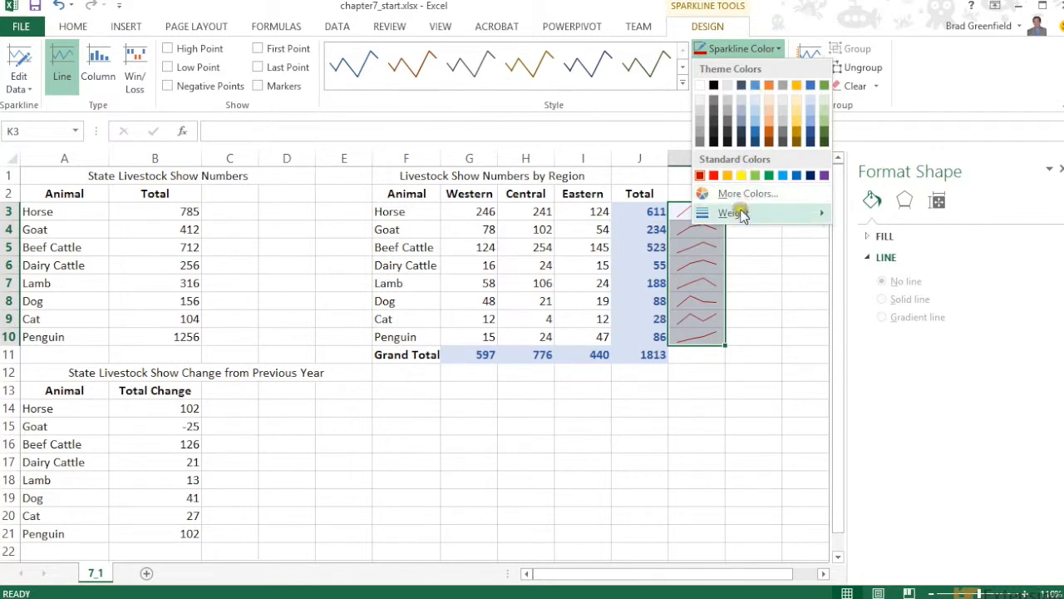
mouse_move(740, 216)
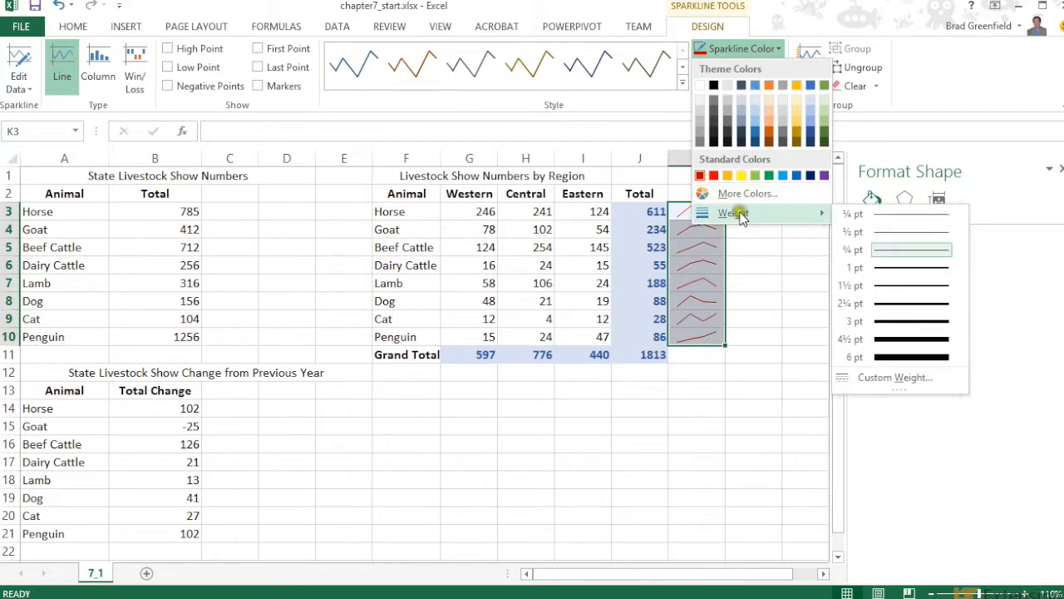
click(898, 322)
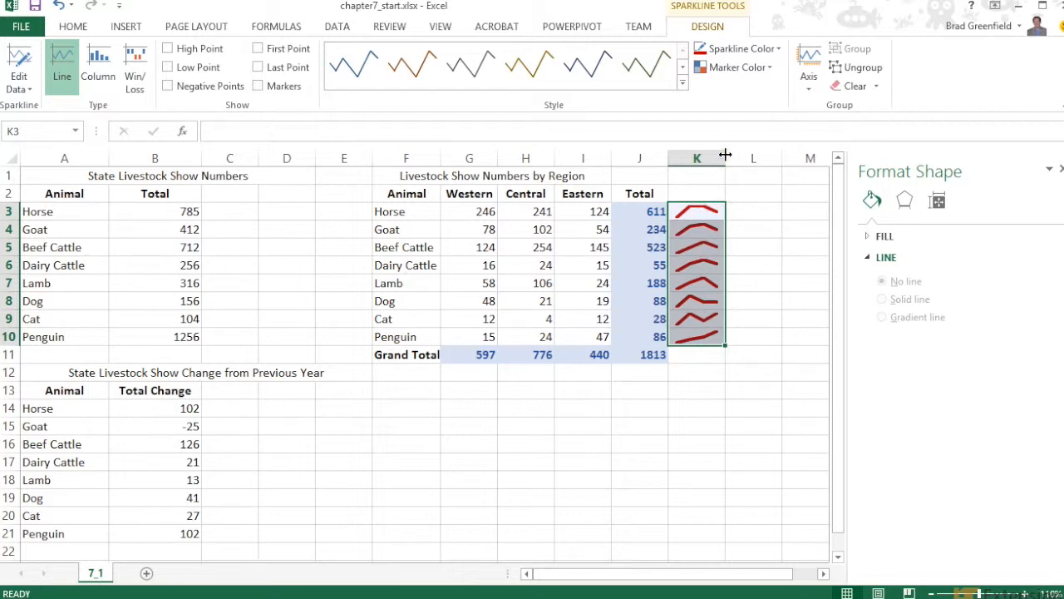
Widen column K and increase the height of rows 3 to 10 to enlarge the sparklines.
drag(726, 159, 805, 168)
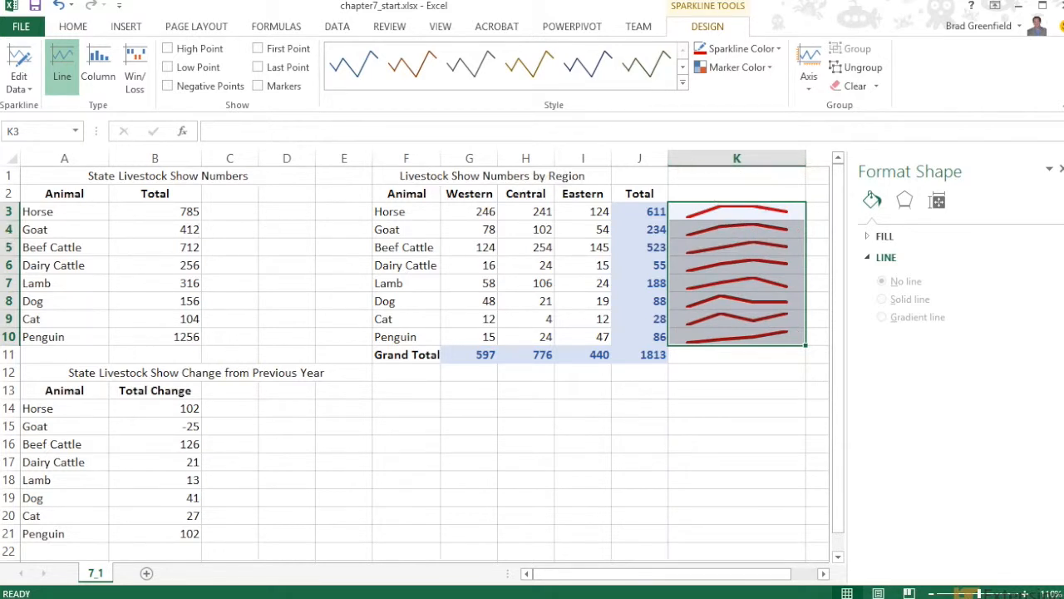
drag(4, 211, 4, 336)
drag(11, 292, 12, 318)
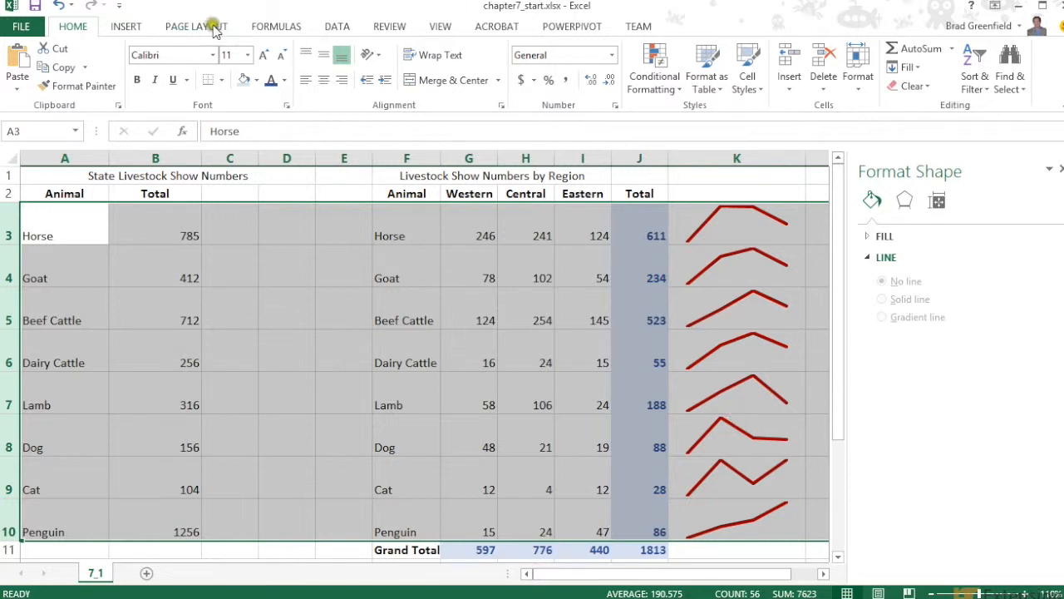
Undo the row height, column width and sparkline weight changes.
click(58, 5)
click(58, 5)
click(58, 5)
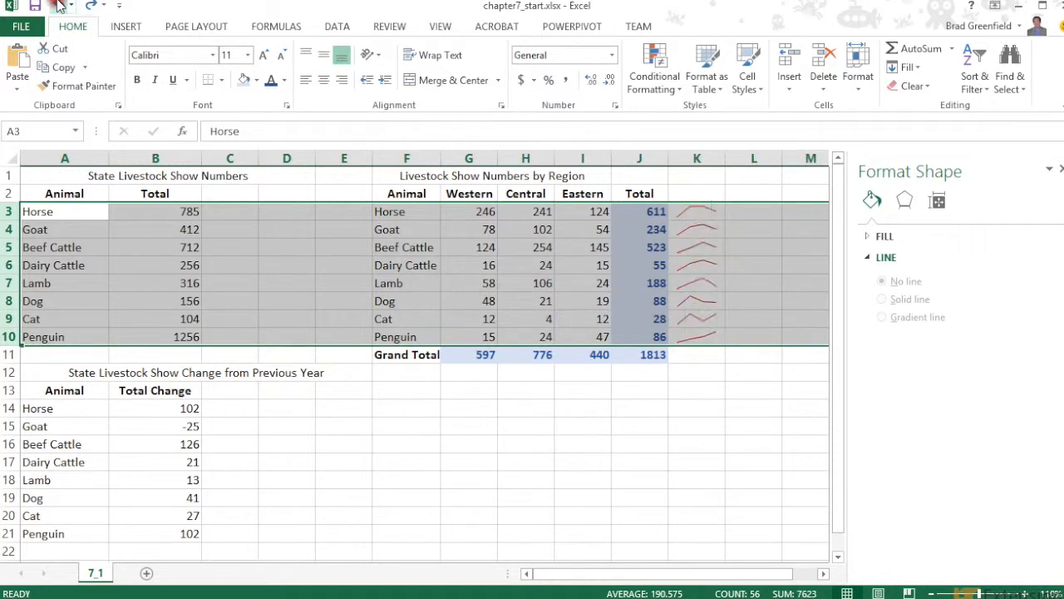
click(680, 374)
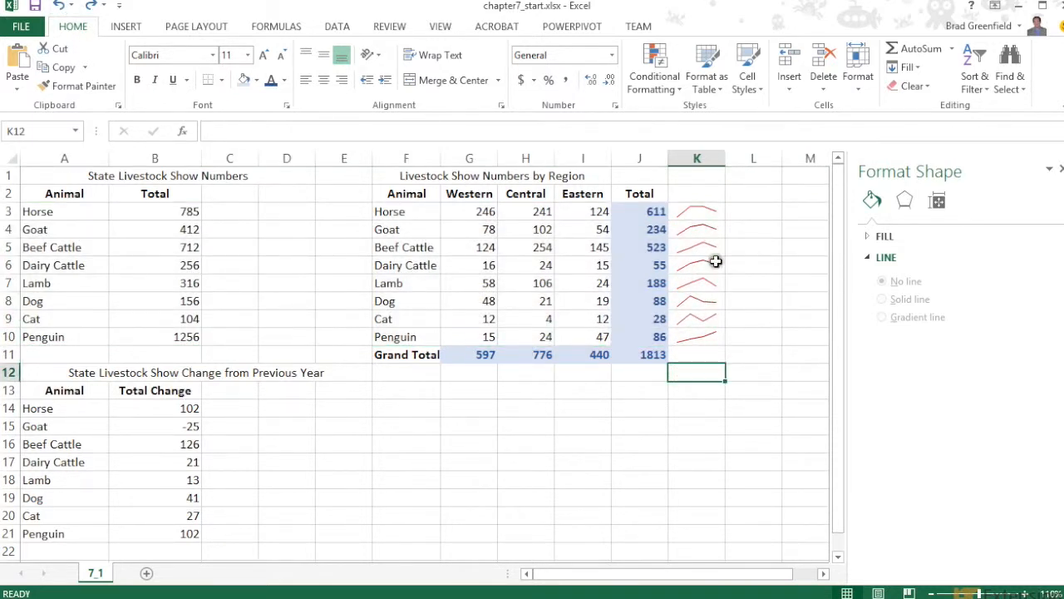
Try the Column and Win/Loss types on the K3:K10 sparklines and return them to the Line type.
click(699, 208)
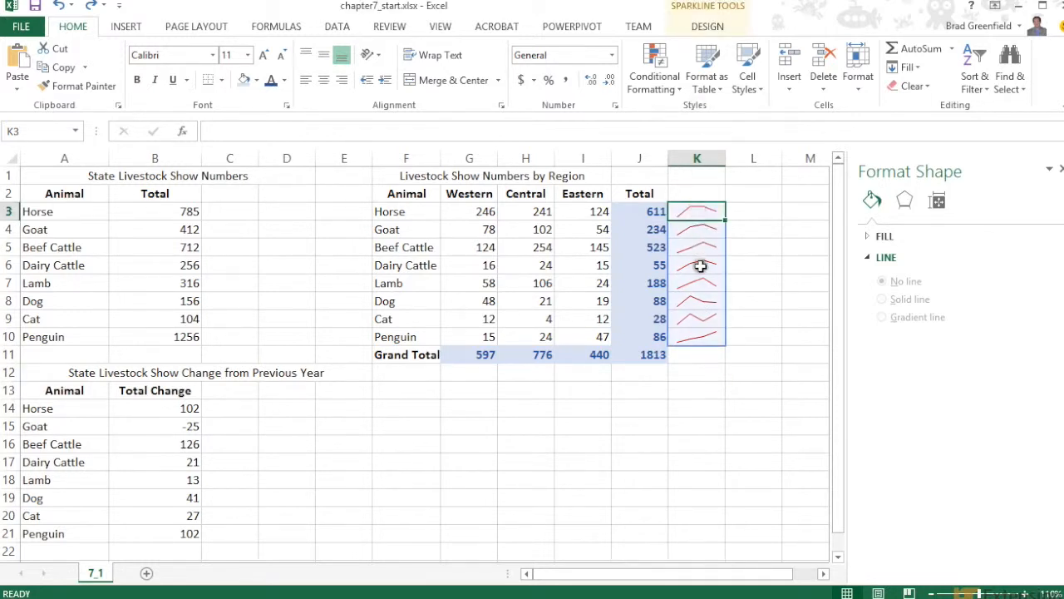
drag(690, 214, 695, 335)
click(710, 26)
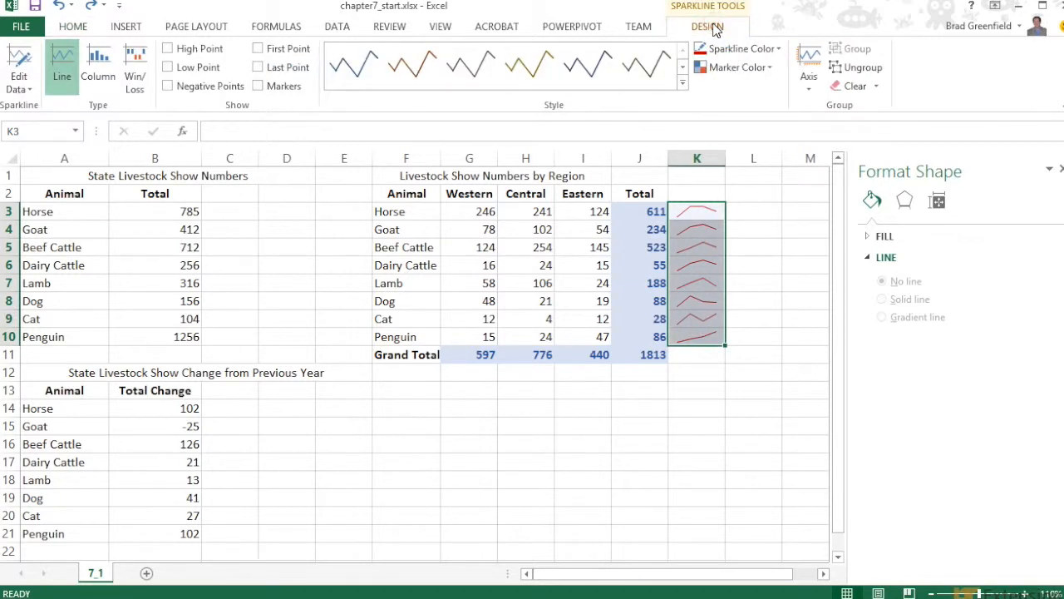
click(98, 64)
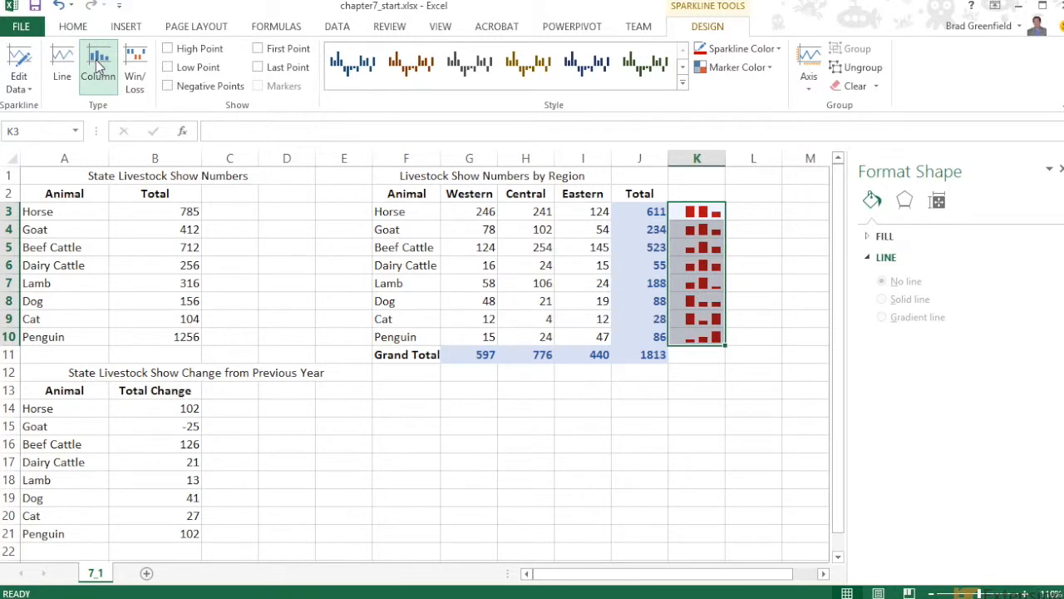
click(135, 65)
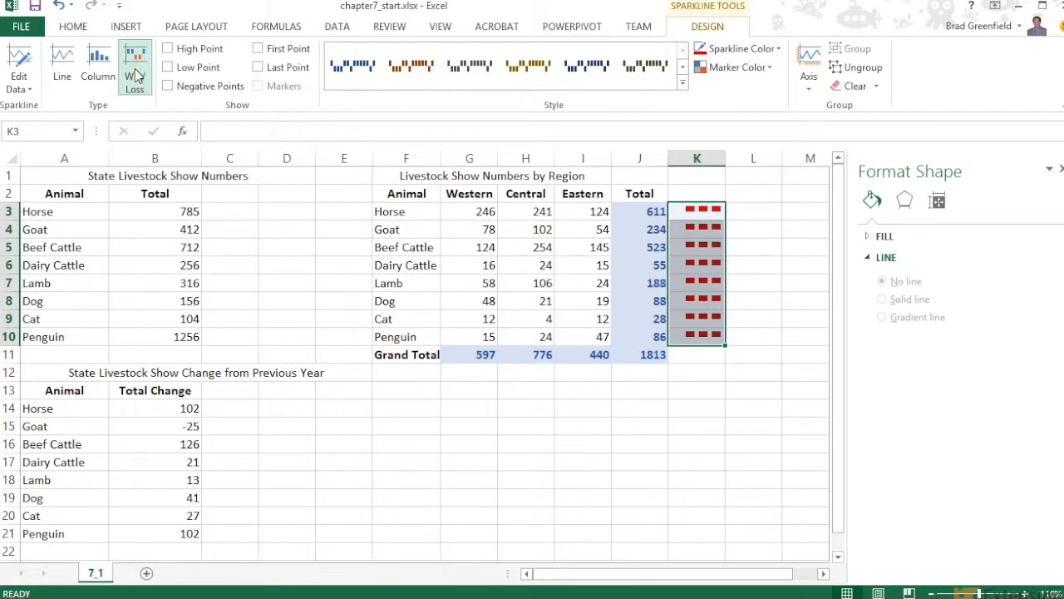
click(110, 73)
click(63, 73)
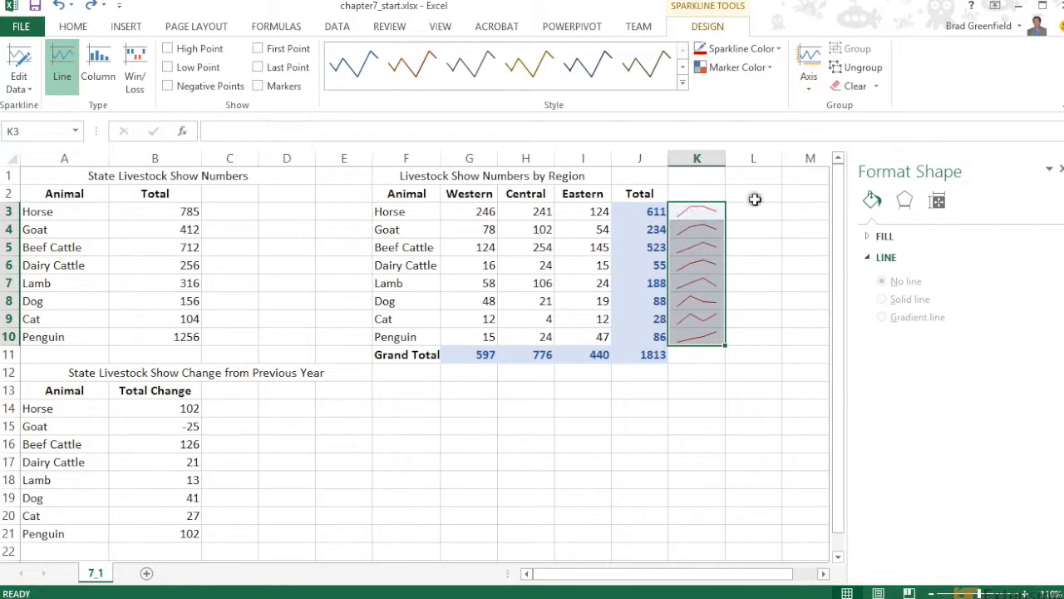
Show the horizontal axis on the K3:K10 line sparklines.
click(808, 87)
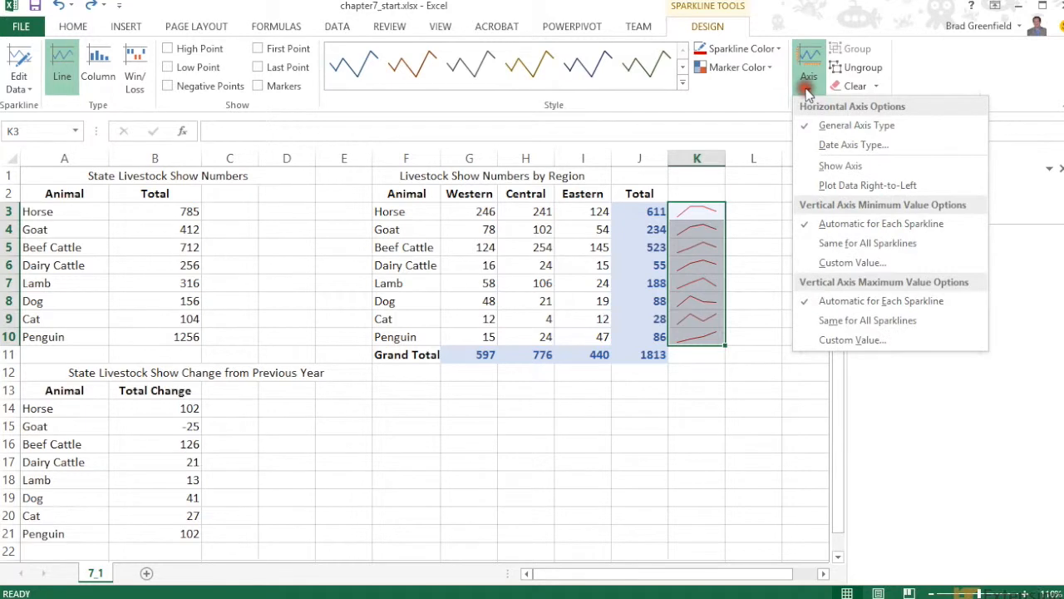
click(817, 169)
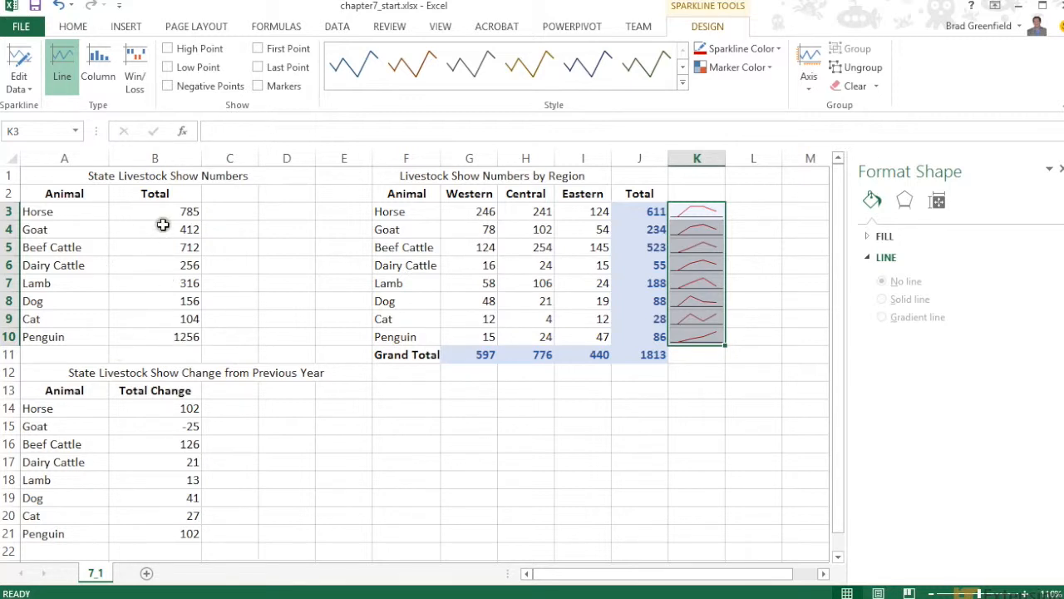
scroll(133, 327, down, 2)
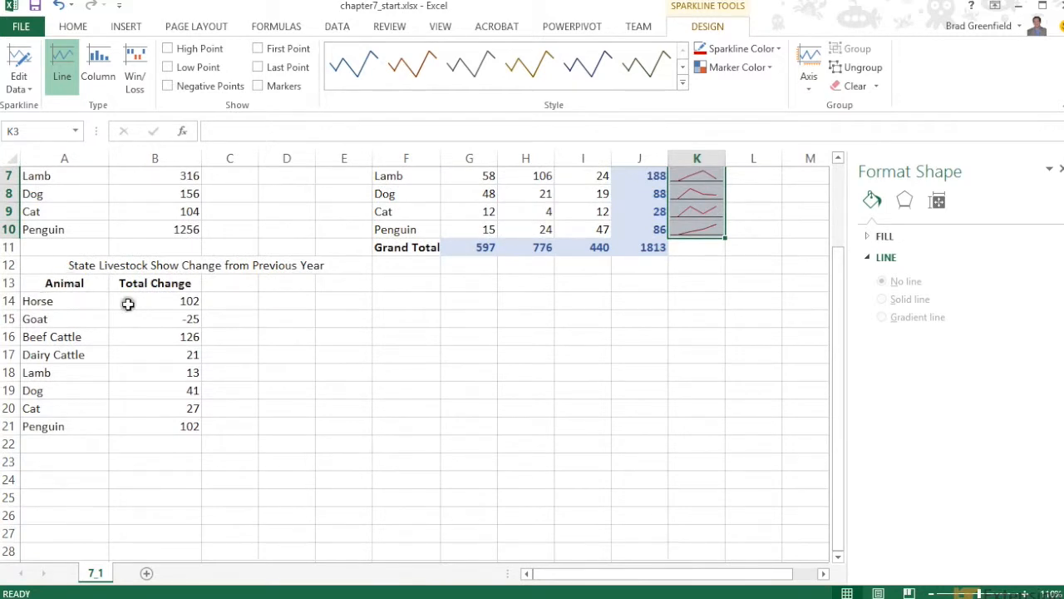
drag(51, 300, 157, 425)
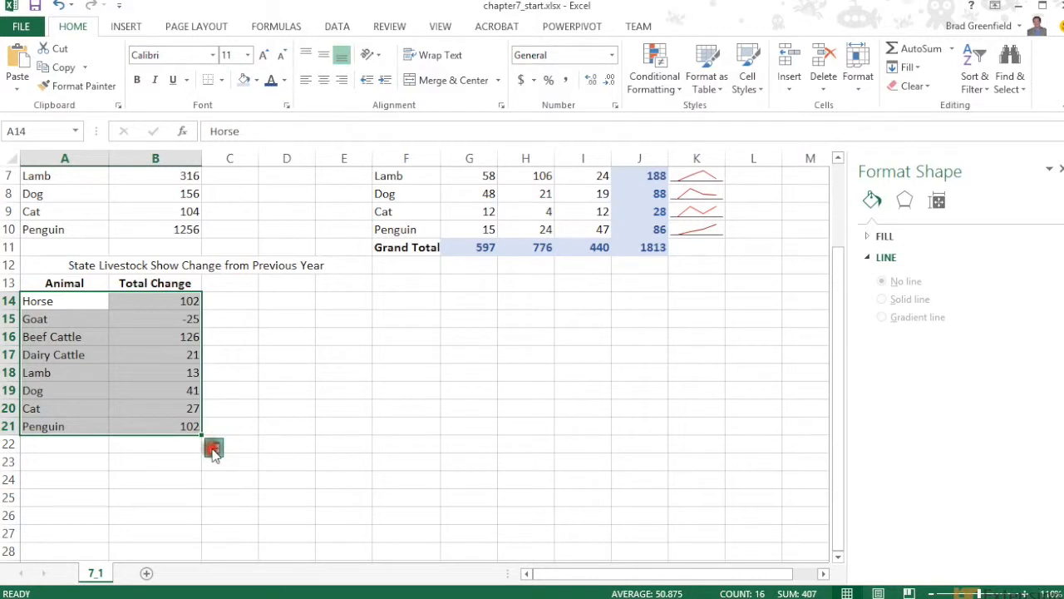
click(213, 447)
click(325, 486)
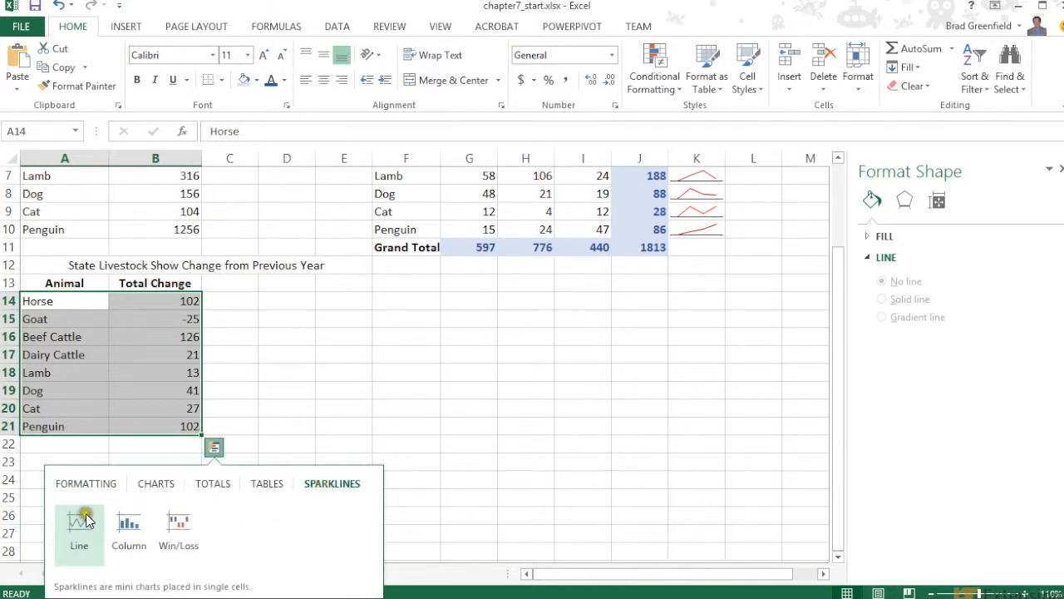
click(260, 445)
Try to create line sparklines beside the Total Change values in B14:B21 with Quick Analysis.
drag(158, 303, 161, 422)
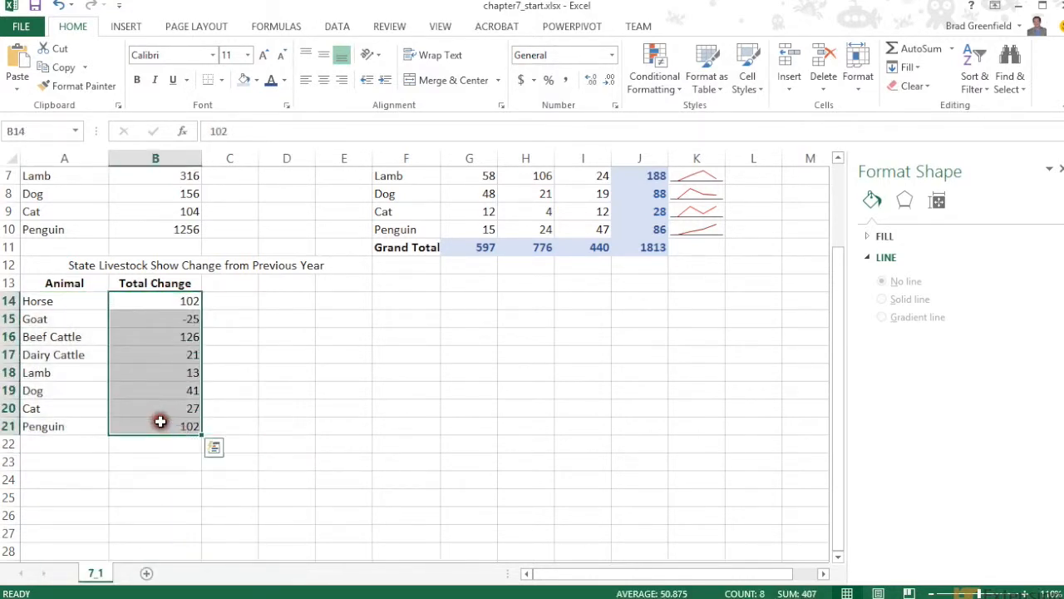
click(214, 447)
click(320, 485)
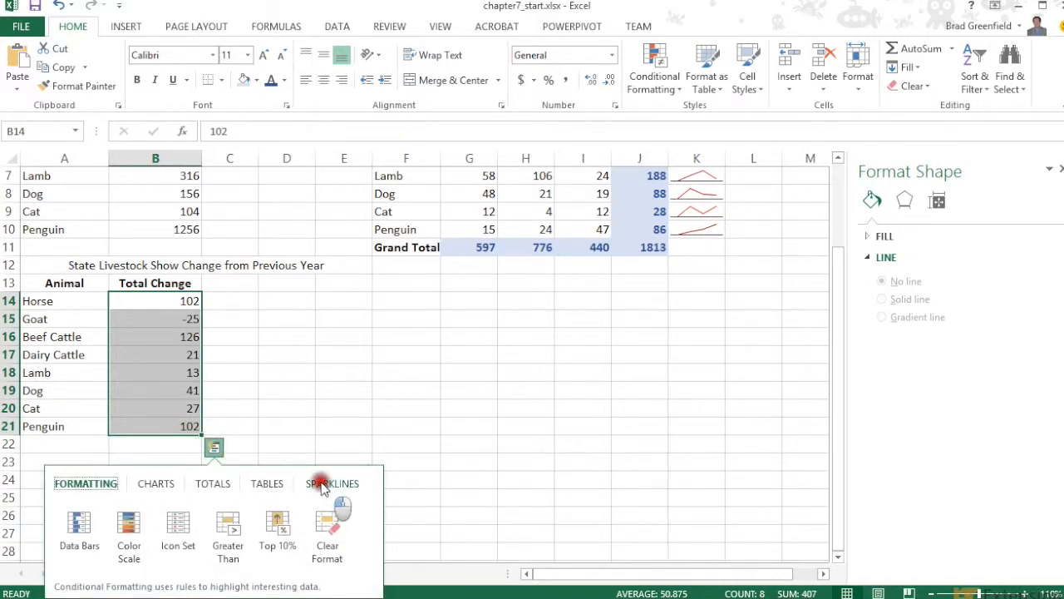
click(81, 528)
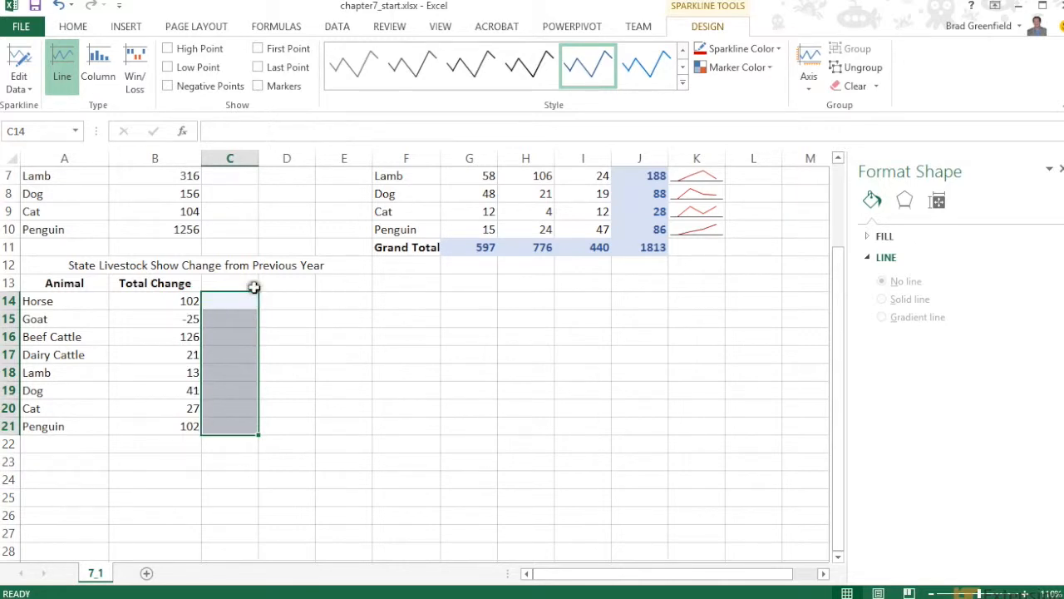
Insert a line sparkline in cell B22 using the Total Change values B14:B21 as the data range.
click(176, 447)
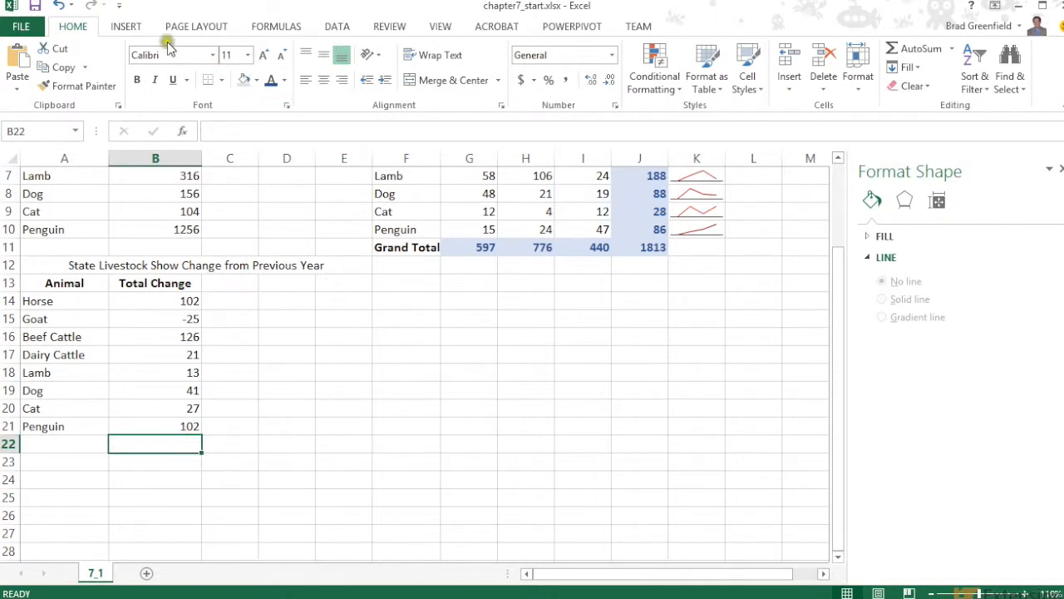
click(121, 27)
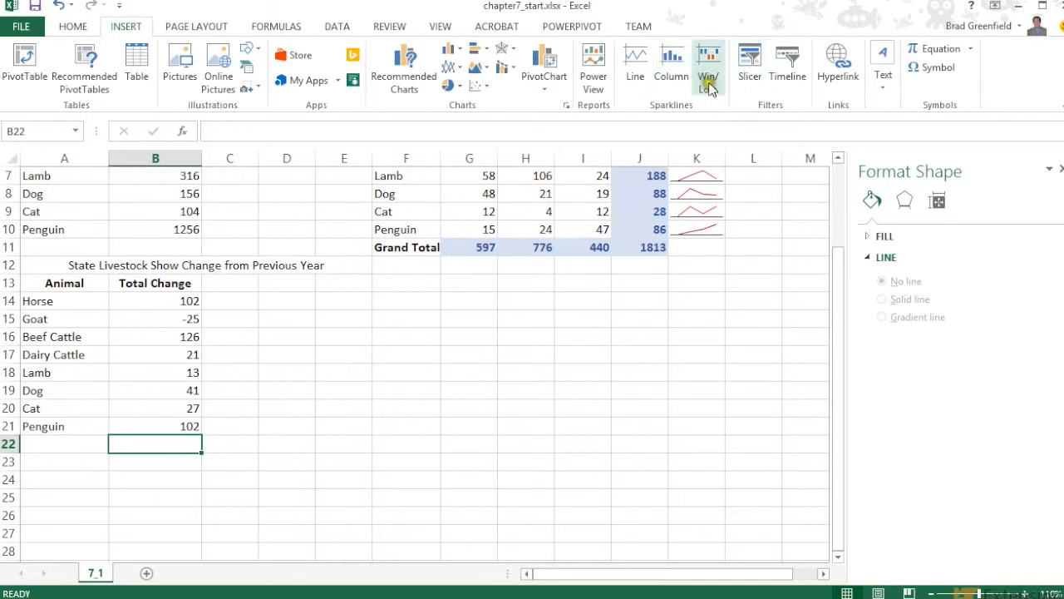
click(637, 57)
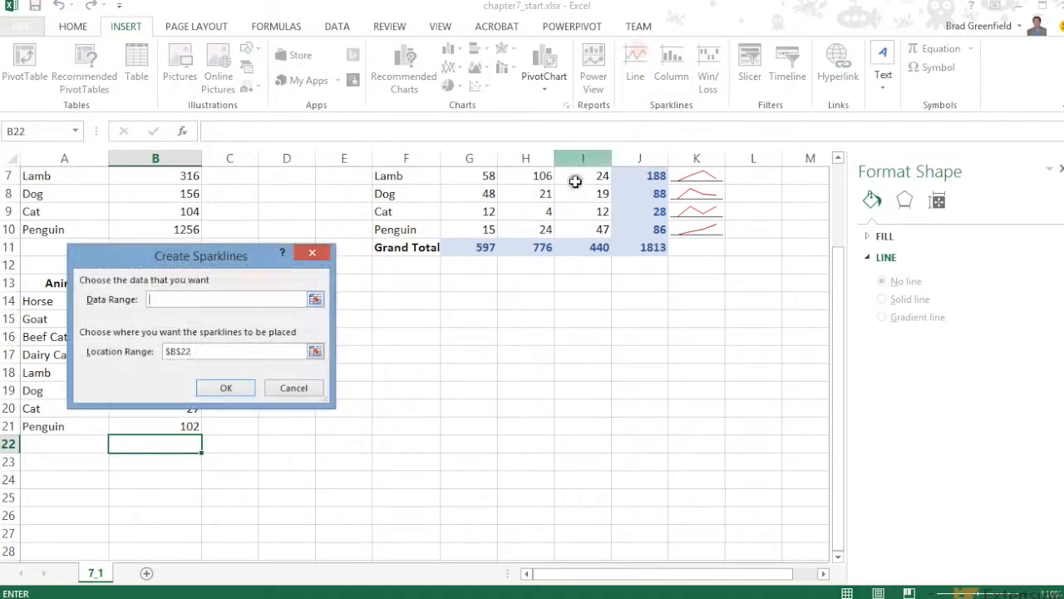
drag(224, 258, 559, 252)
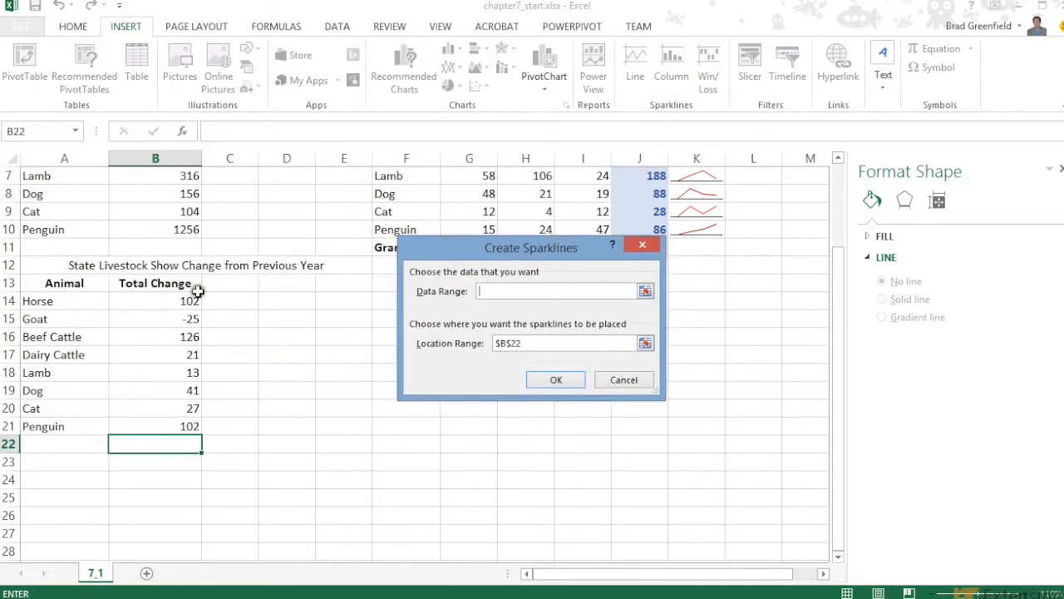
drag(192, 299, 194, 426)
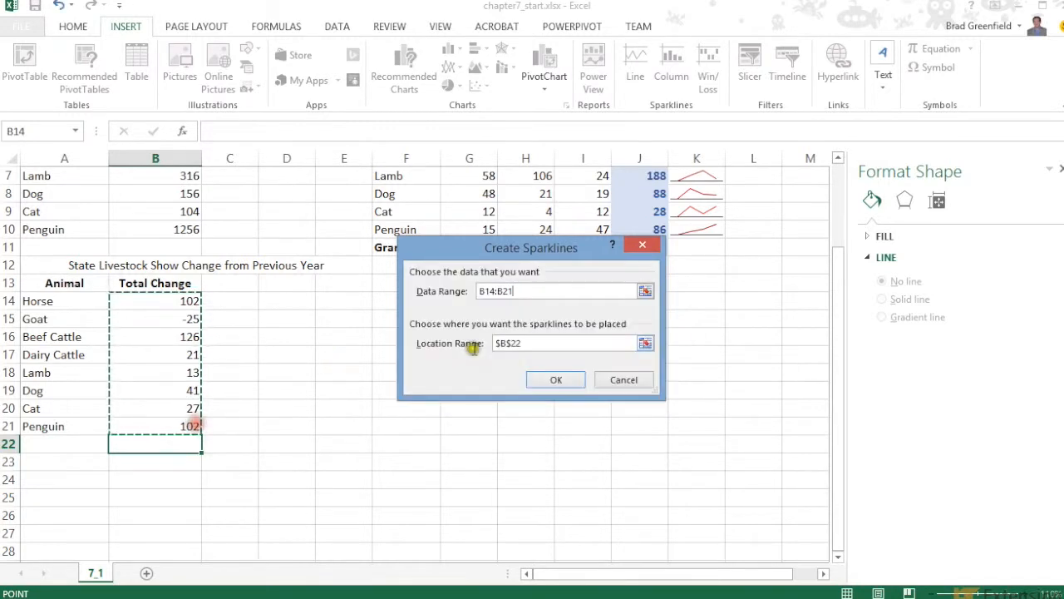
click(569, 379)
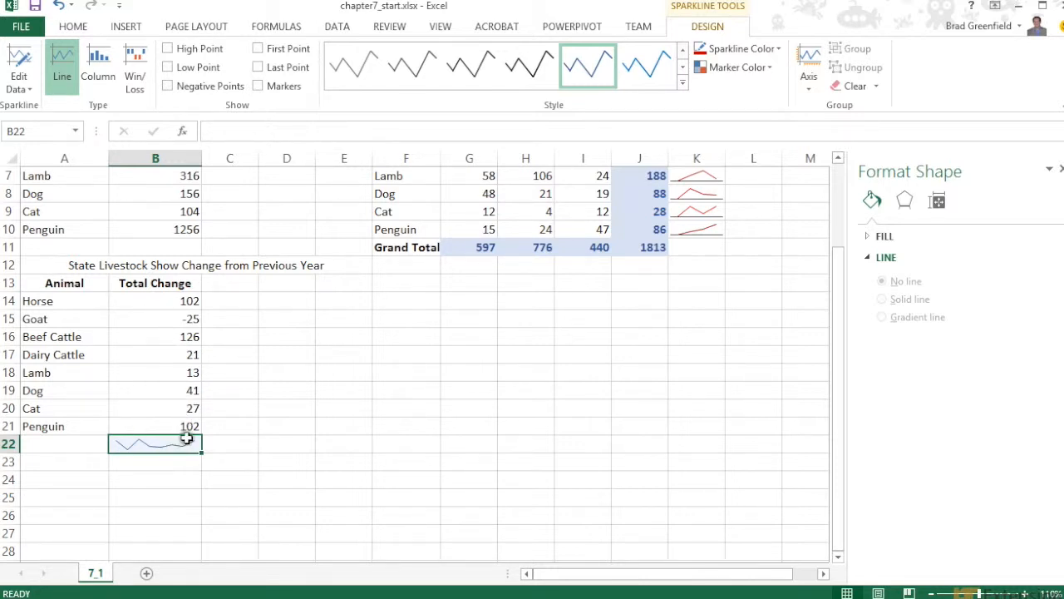
Try the Column type on the B22 sparkline, and change it to Win/Loss.
click(99, 61)
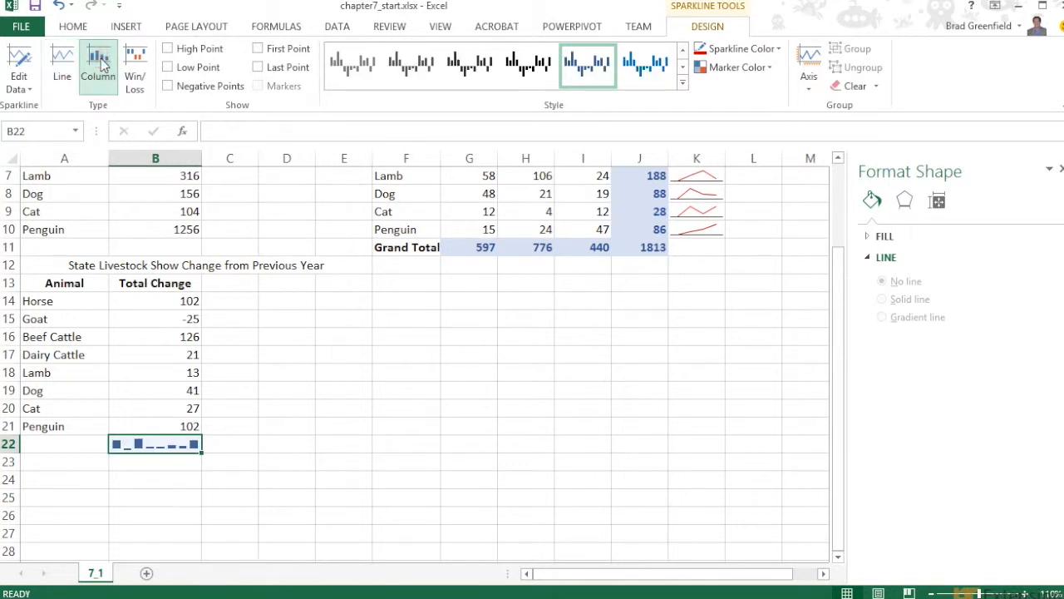
click(135, 54)
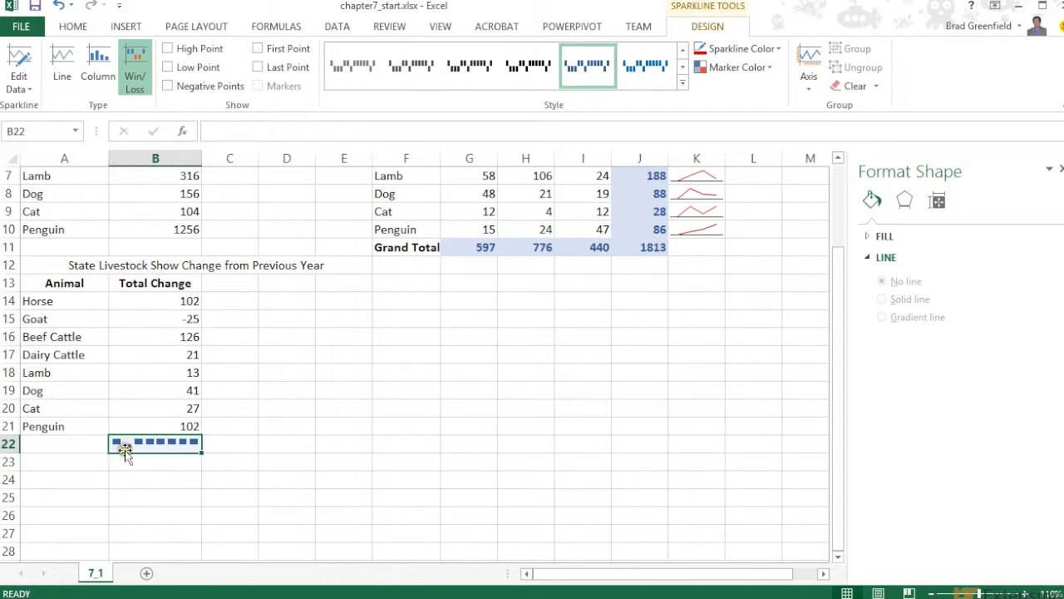
Change the B22 sparkline to the Line type and show its horizontal axis.
click(63, 78)
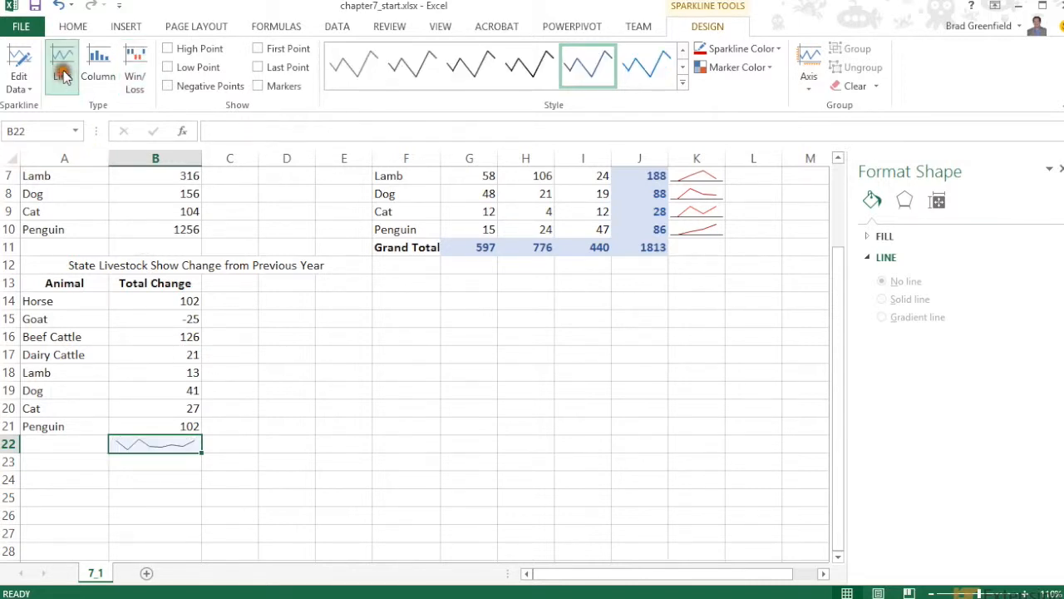
click(806, 90)
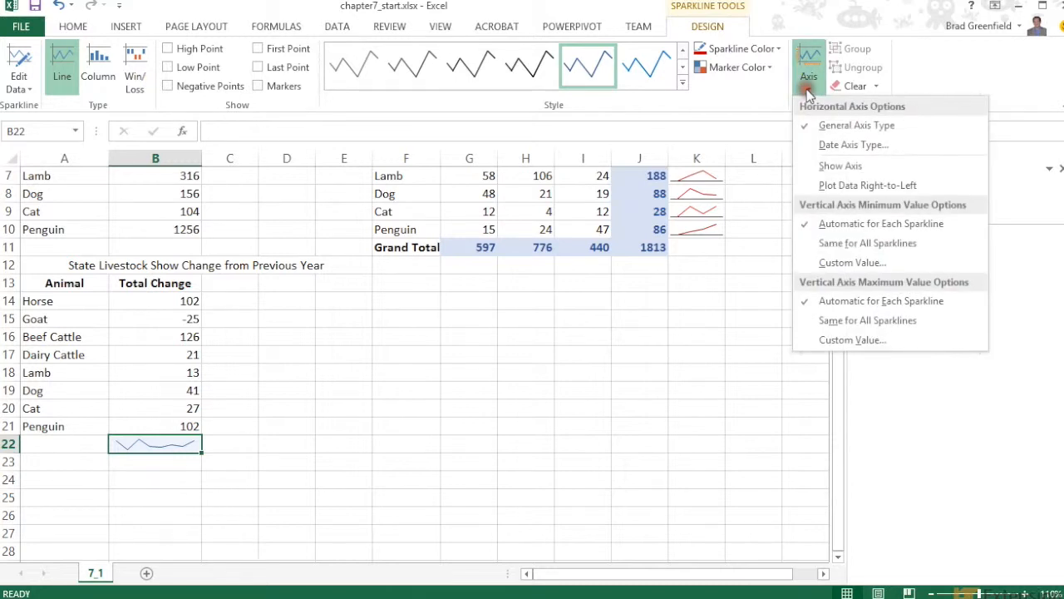
click(809, 161)
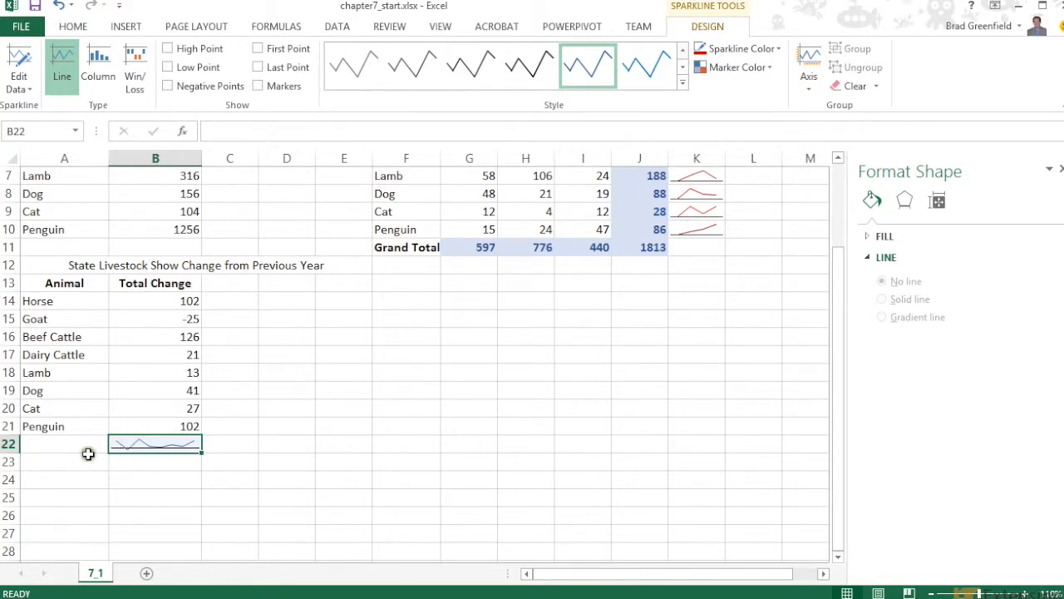
Enlarge the B22 sparkline by making row 22 about four and a half times as tall and column B about a third wider.
drag(12, 453, 10, 513)
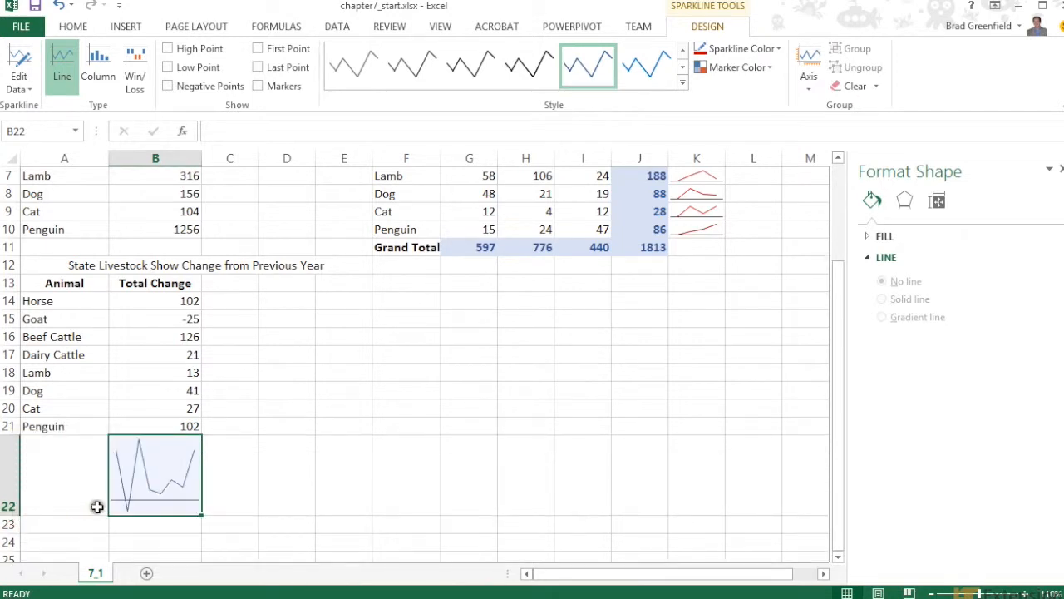
drag(201, 162, 231, 161)
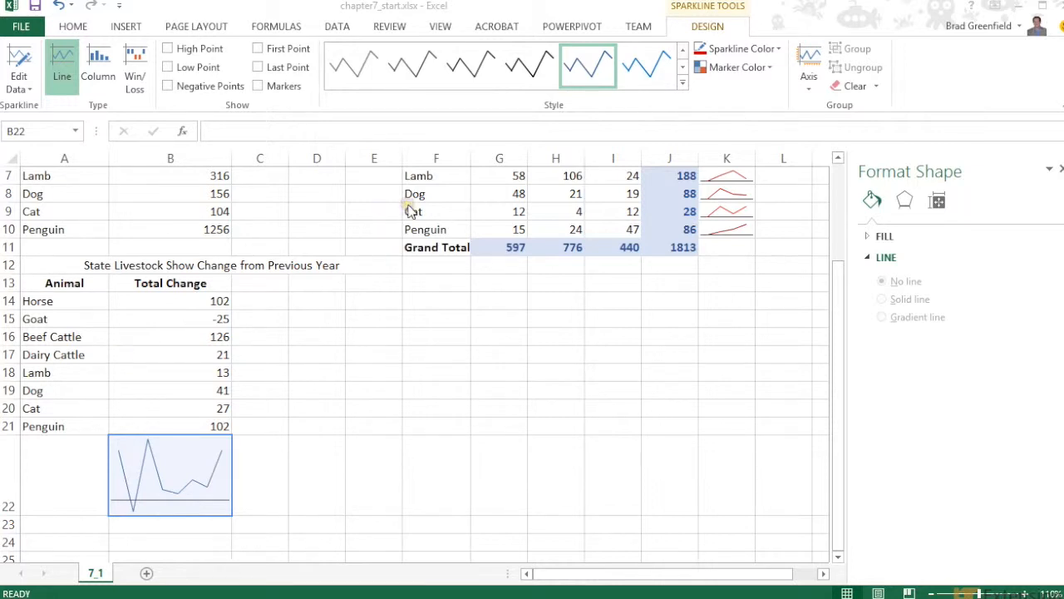
click(462, 231)
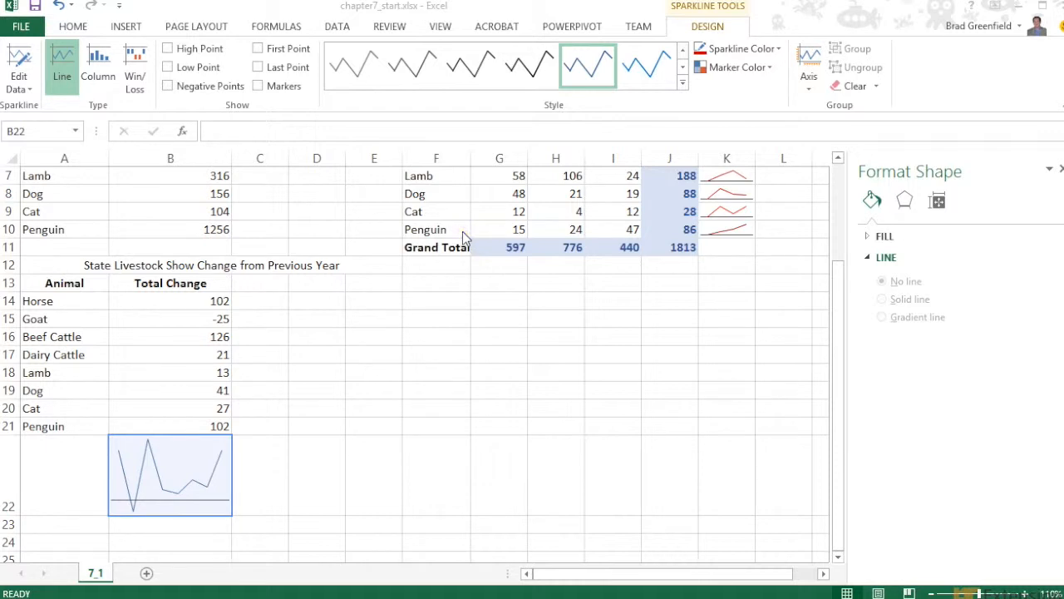